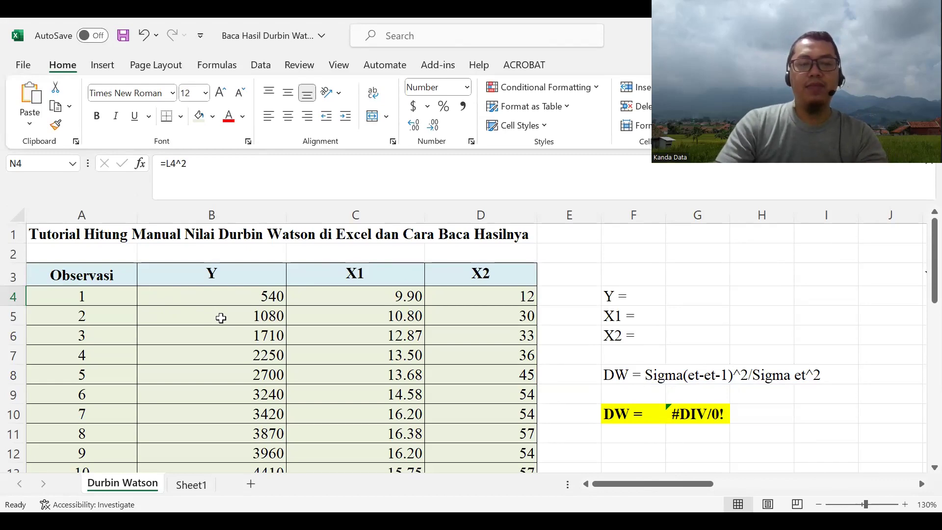
Examine the observation table of Y, X1 and X2 down to the sample size n in row 19
ctrl+scroll(246, 321, up, 1)
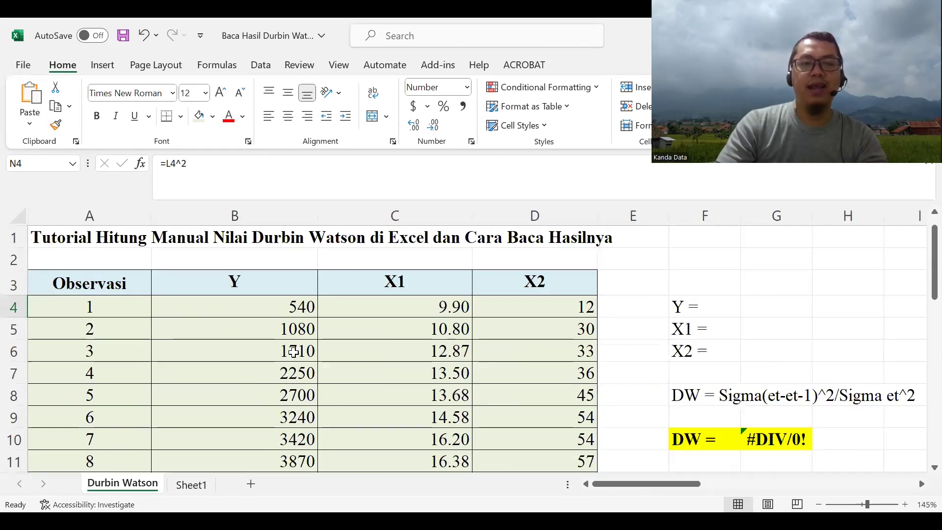
scroll(294, 346, down, 1)
scroll(296, 345, down, 2)
scroll(236, 342, up, 3)
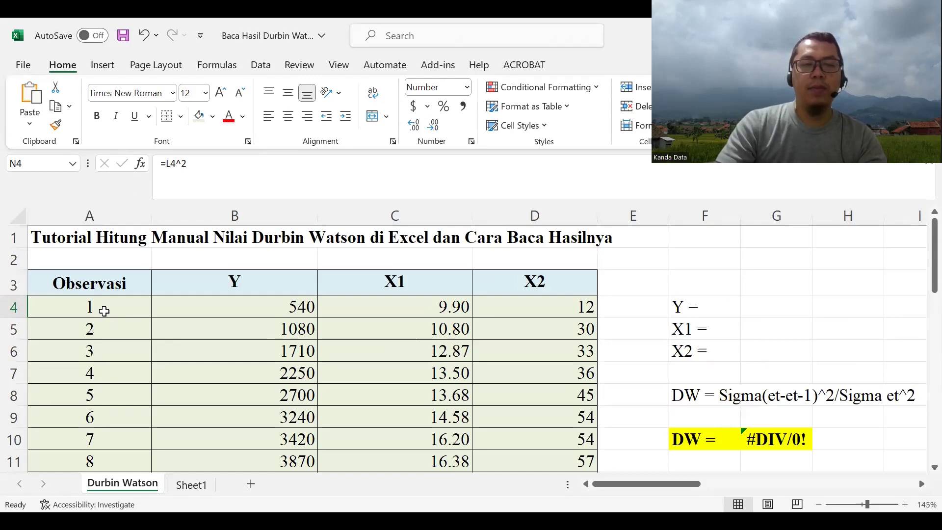
scroll(104, 311, down, 3)
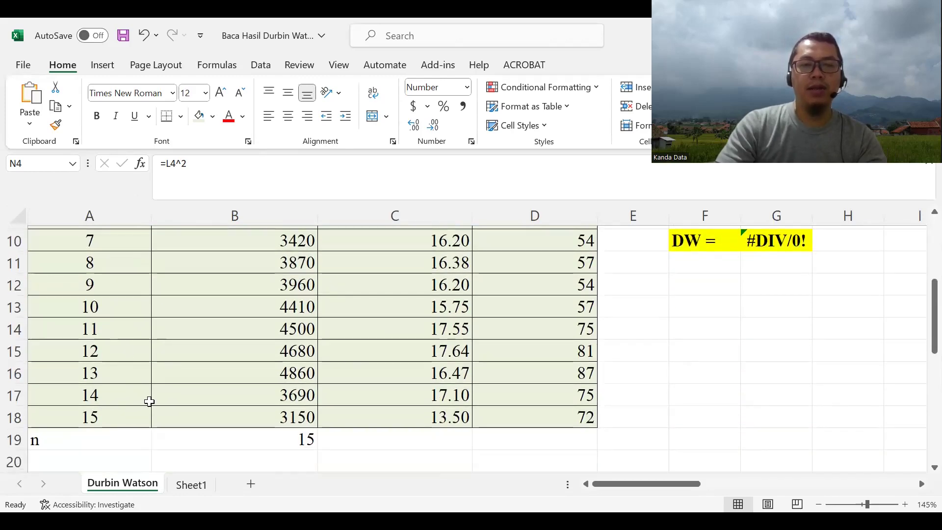
scroll(149, 400, up, 3)
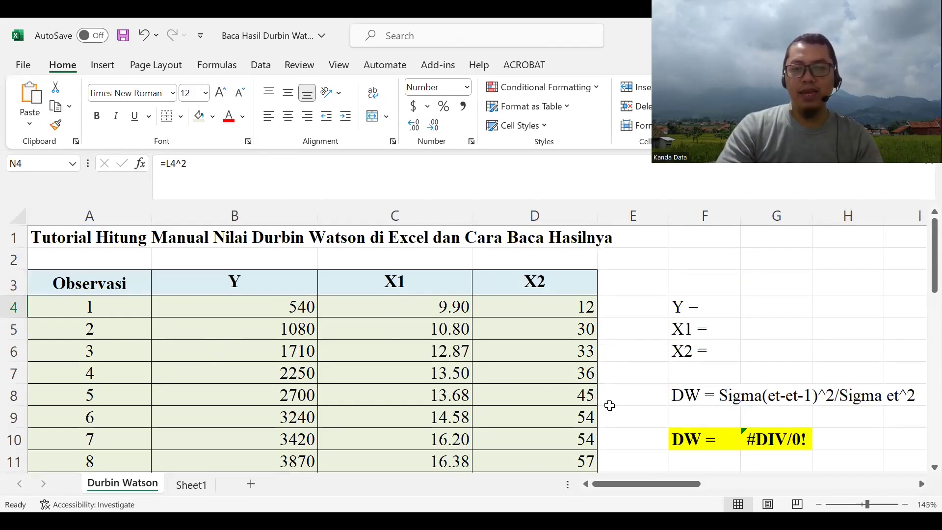
key(alt+Tab)
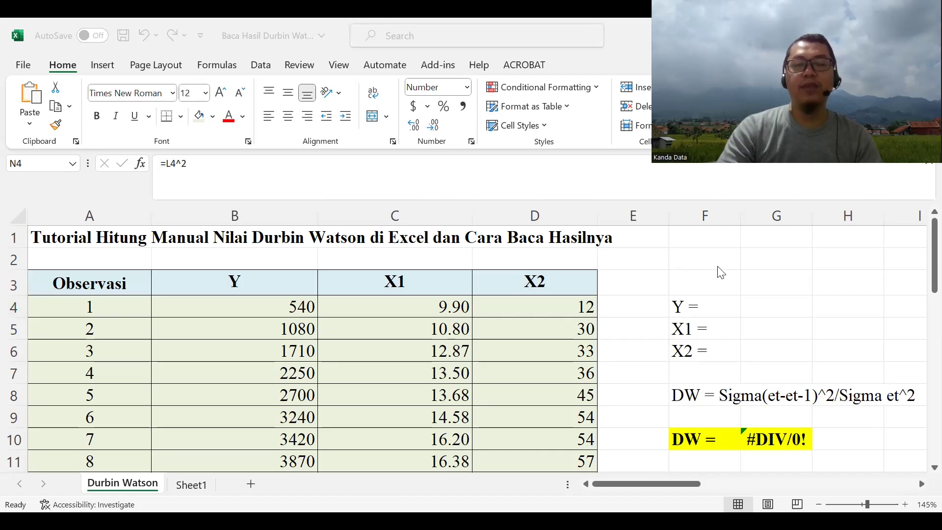
click(667, 480)
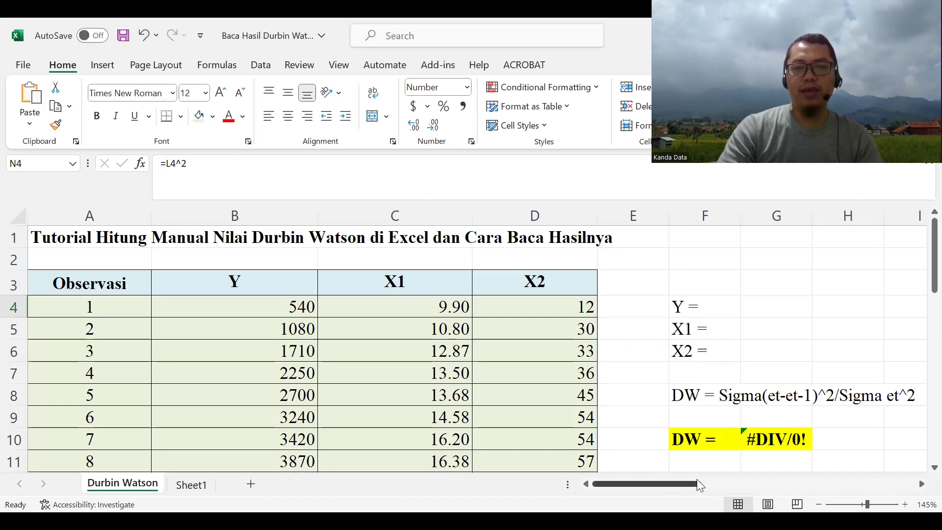
Review the Durbin-Watson formula and its result cell G10, plus the empty Ypredict and Res (et) columns
drag(678, 486, 718, 486)
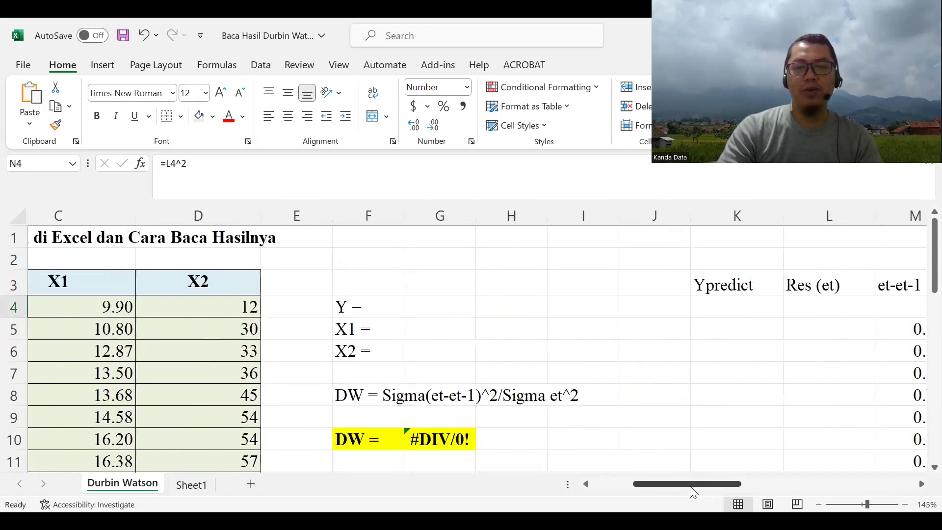
scroll(386, 397, down, 1)
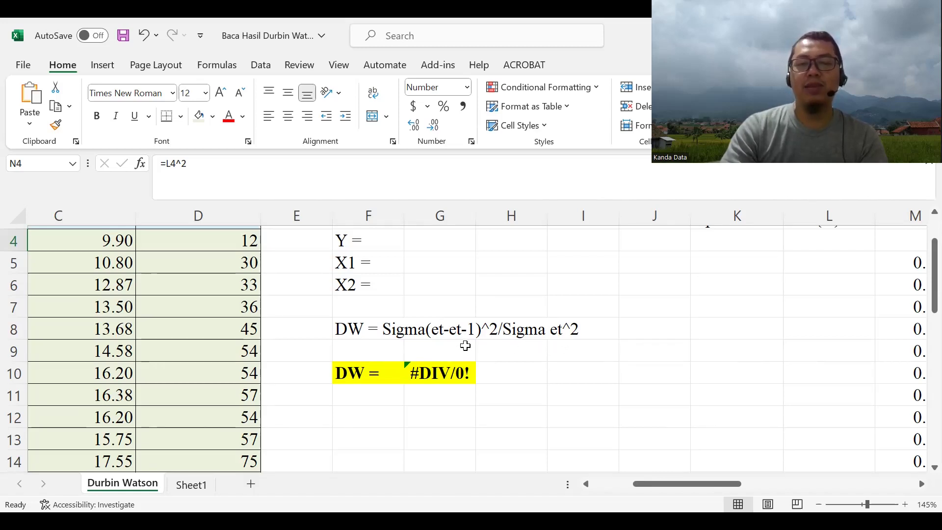
click(438, 379)
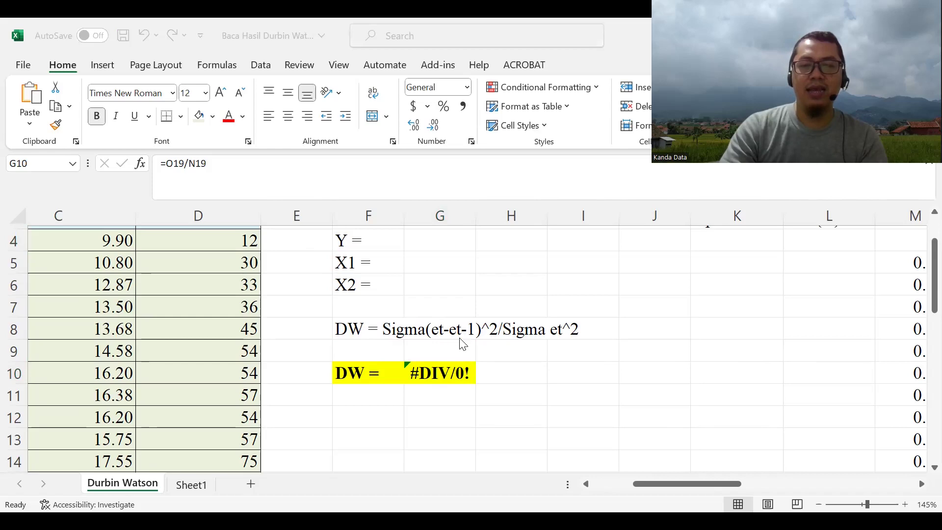
mouse_move(675, 486)
mouse_down()
mouse_move(739, 484)
mouse_move(679, 484)
mouse_up()
scroll(594, 373, up, 1)
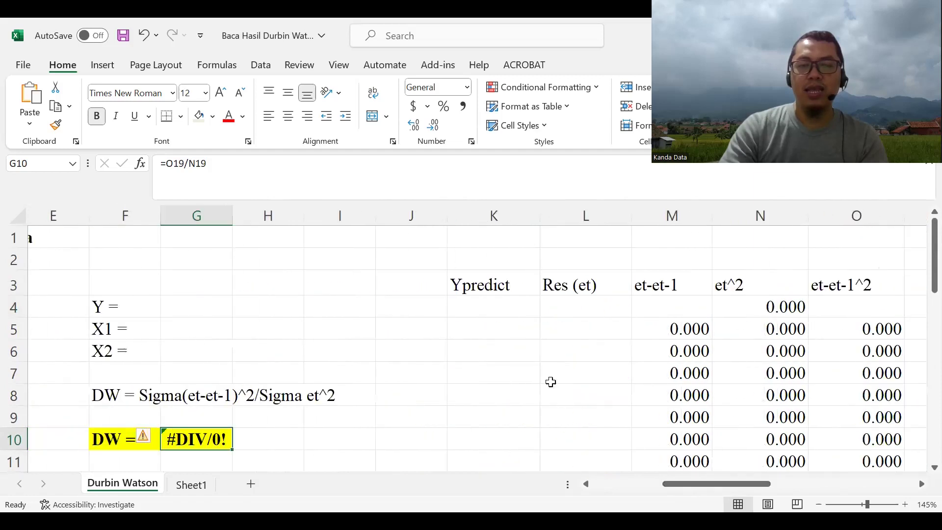
click(482, 294)
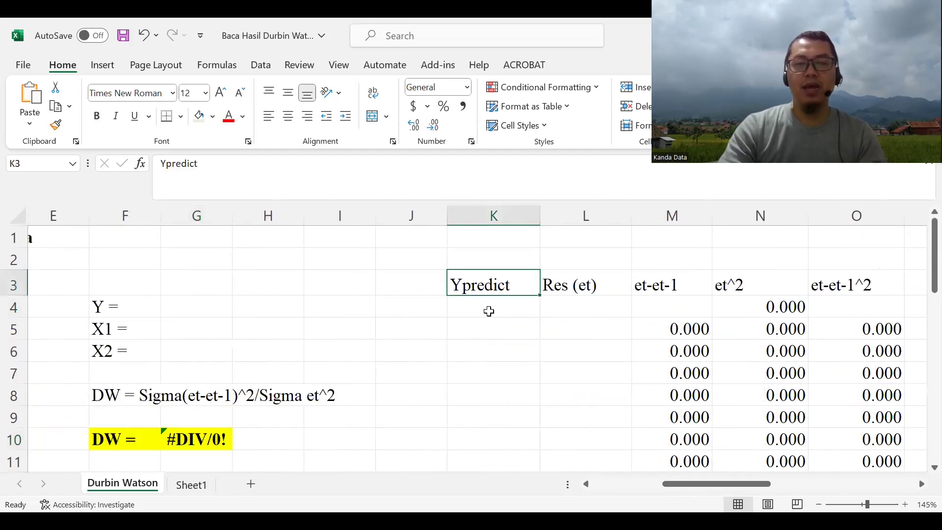
click(488, 310)
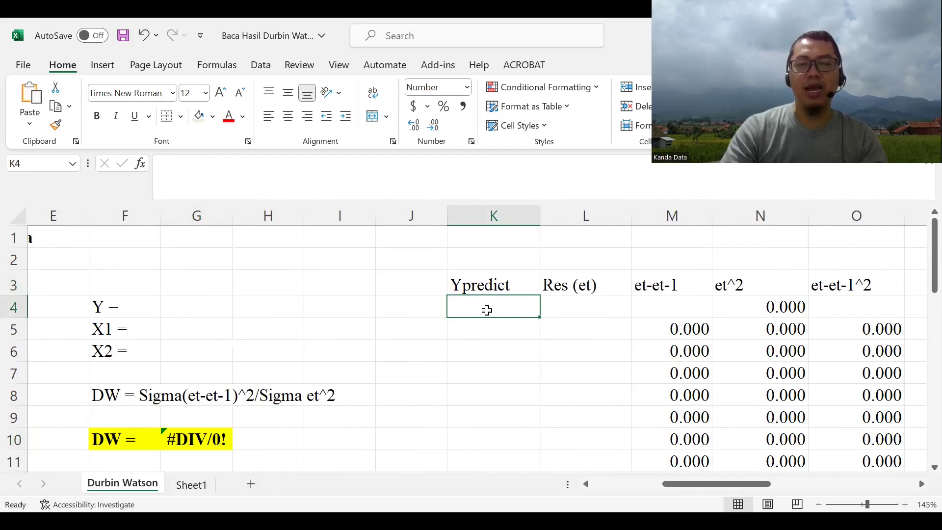
click(495, 322)
click(497, 306)
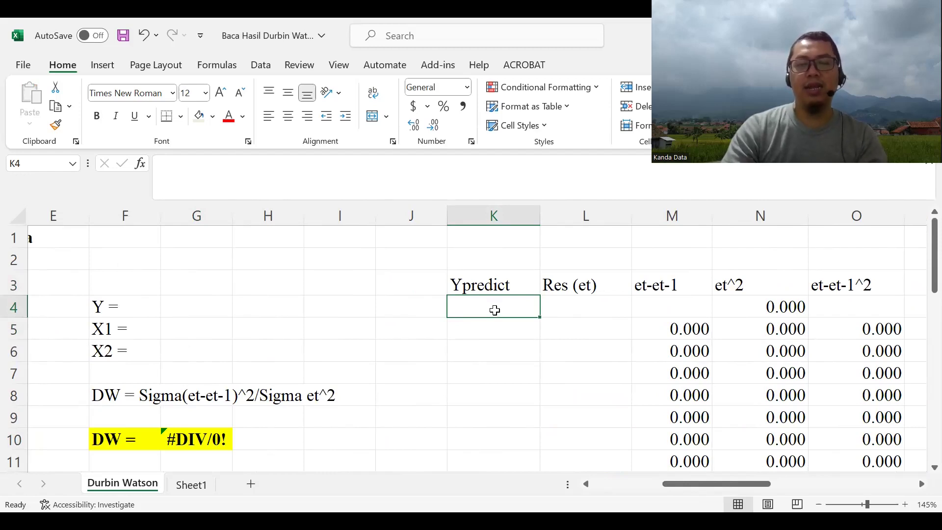
click(569, 304)
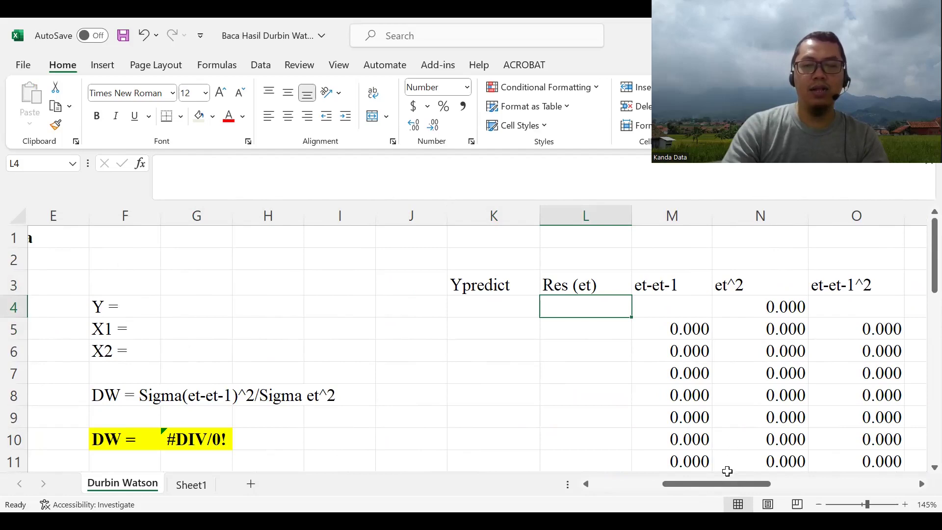
Examine how the residual cells L4 and L5 relate to the et-et-1 and et^2 columns
drag(726, 483, 778, 485)
click(306, 308)
click(410, 330)
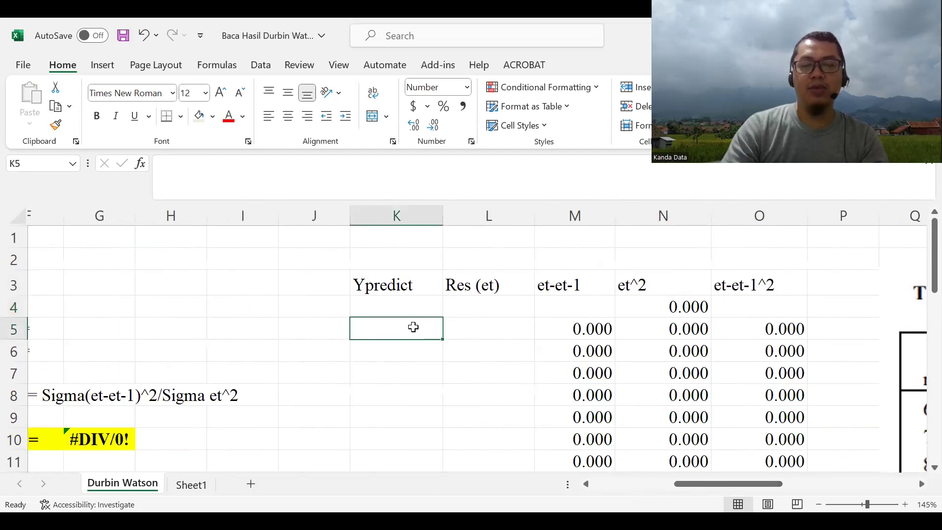
click(484, 327)
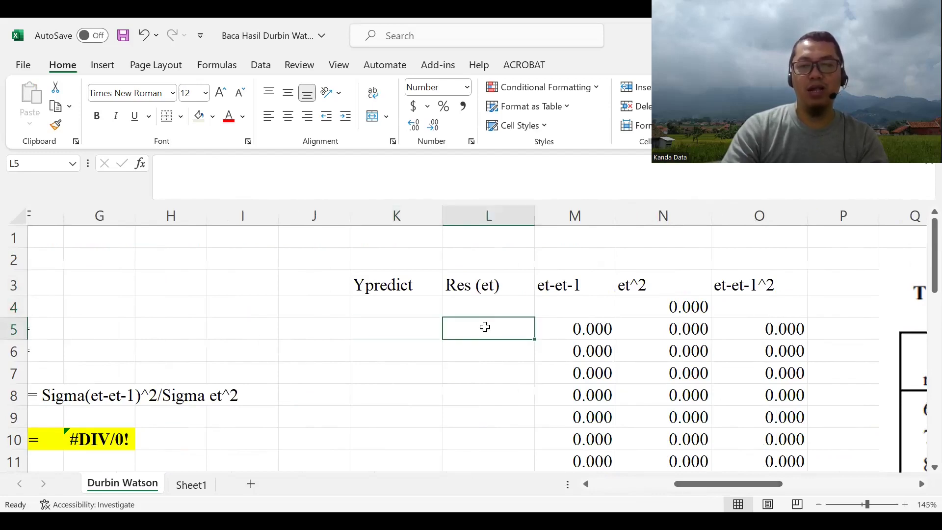
click(484, 309)
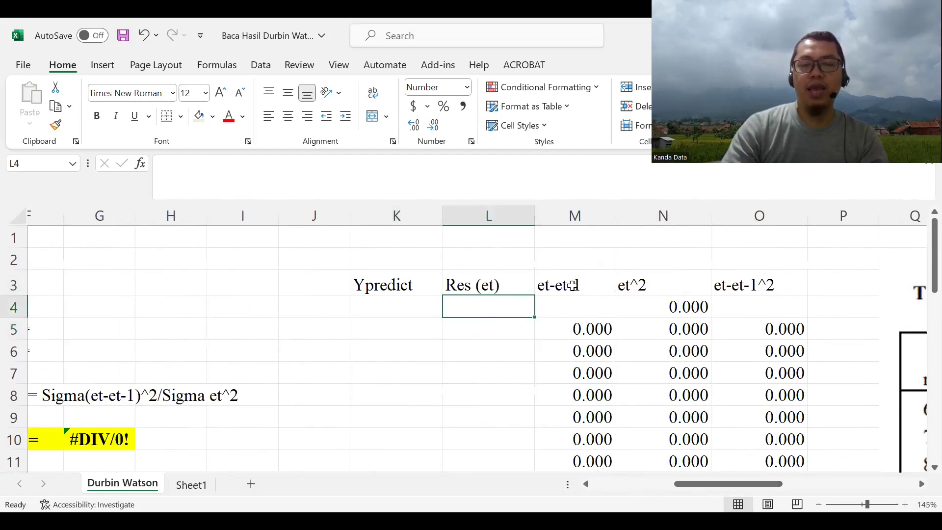
click(573, 286)
click(499, 307)
click(496, 329)
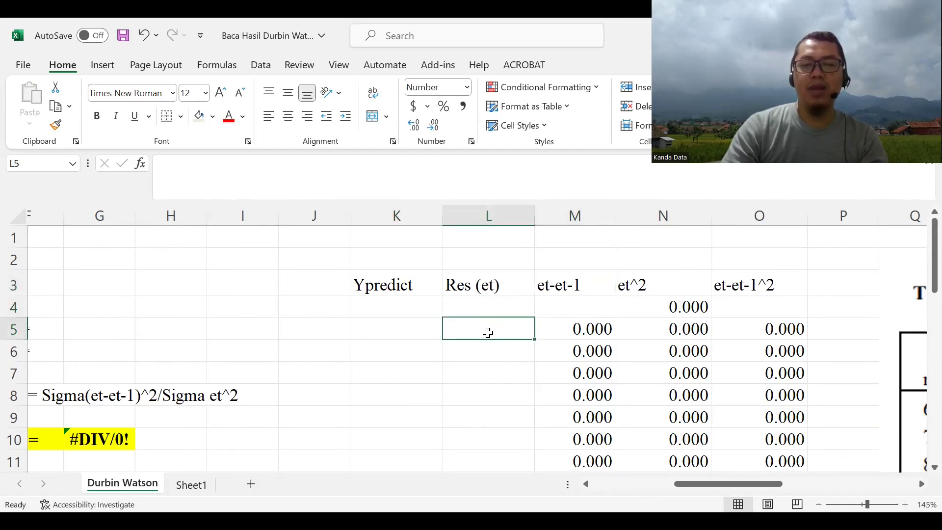
click(496, 308)
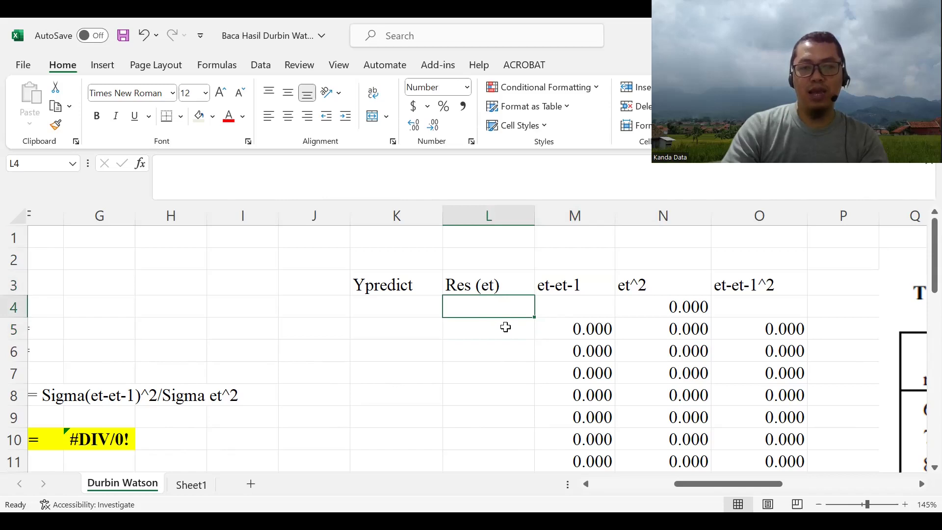
click(504, 326)
click(498, 305)
click(492, 329)
click(657, 306)
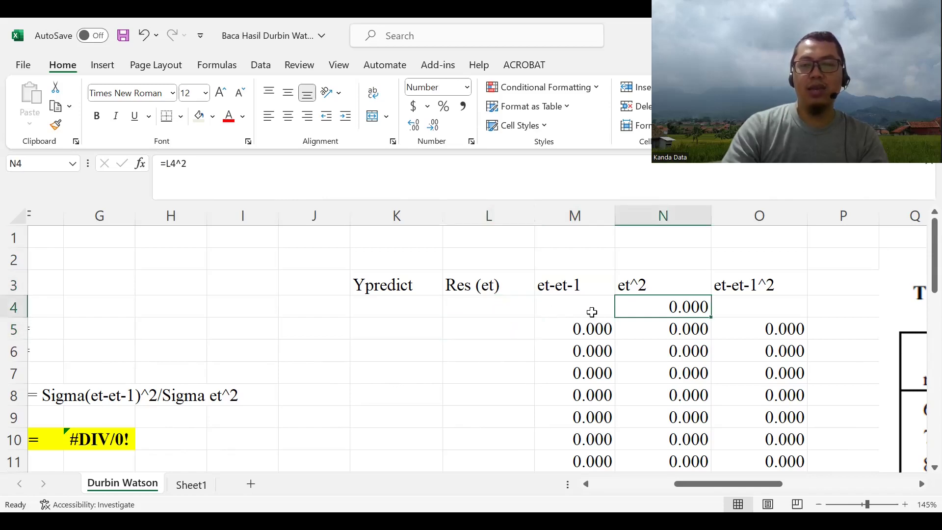
double_click(489, 310)
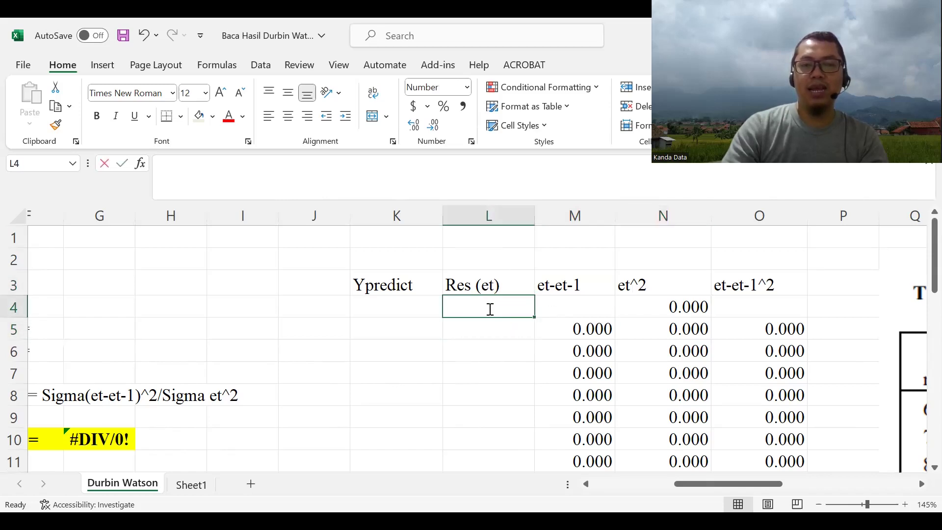
Inspect the formulas in the et^2 and et-et-1^2 columns and their sums in row 19
click(669, 305)
click(751, 308)
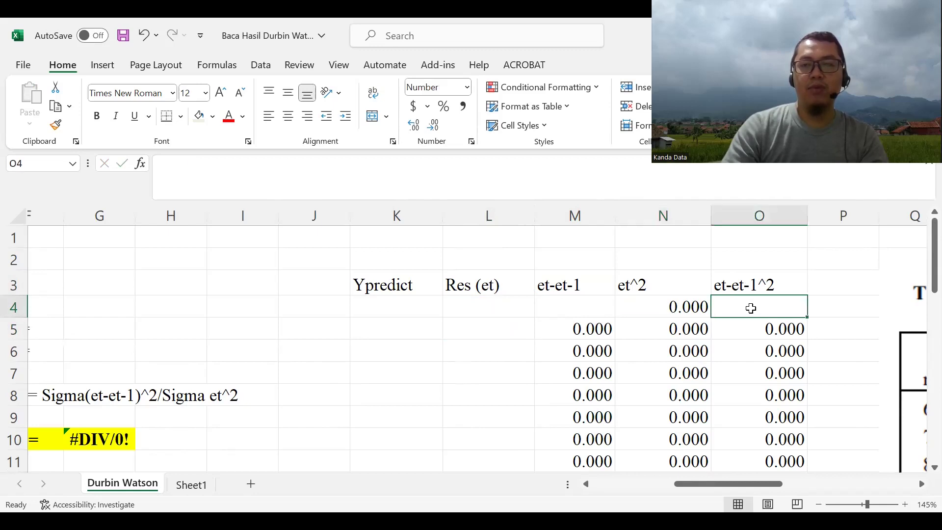
click(699, 308)
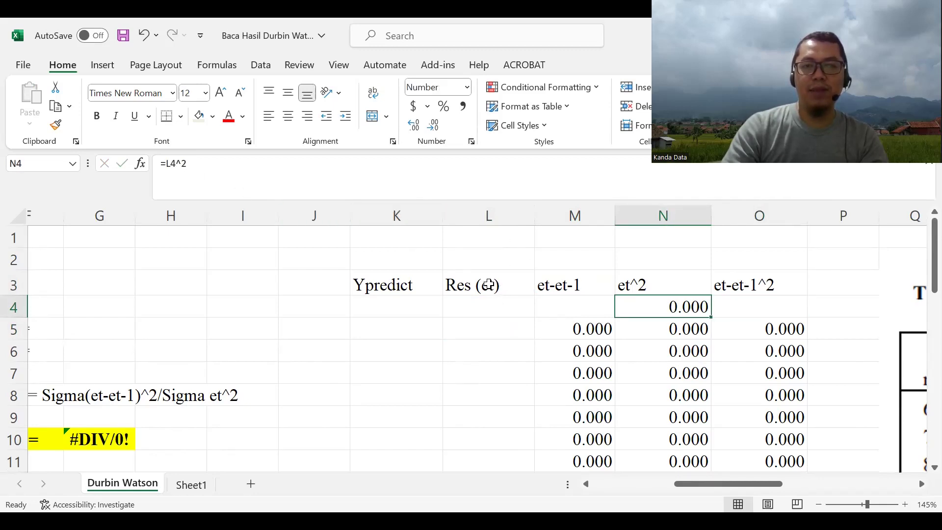
click(769, 333)
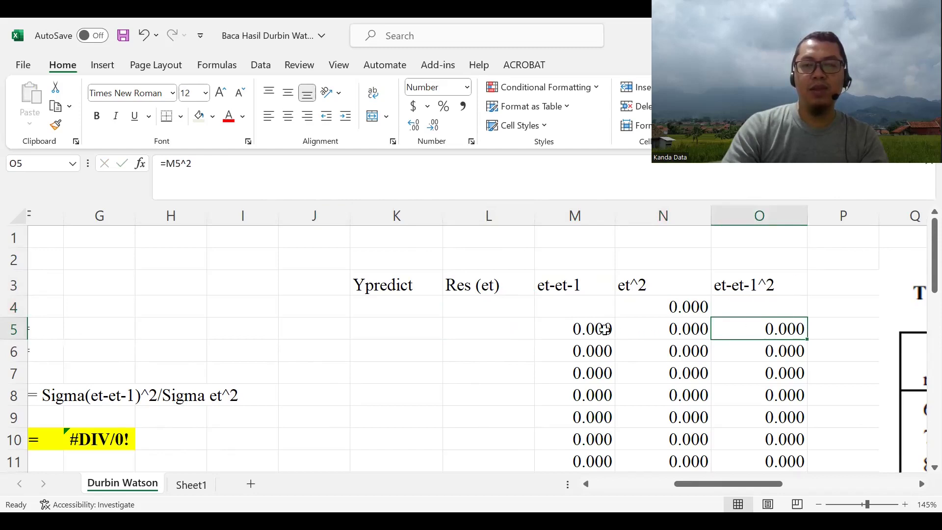
click(589, 332)
click(766, 330)
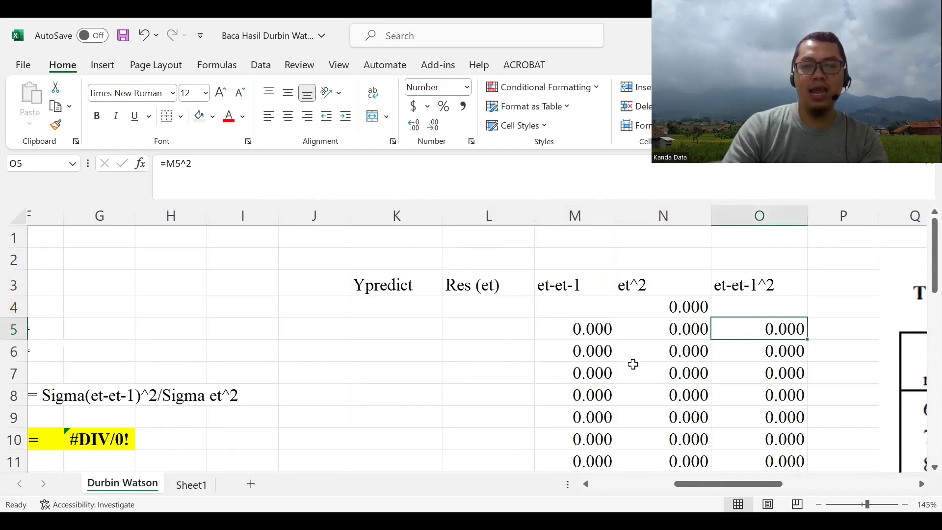
scroll(631, 361, down, 4)
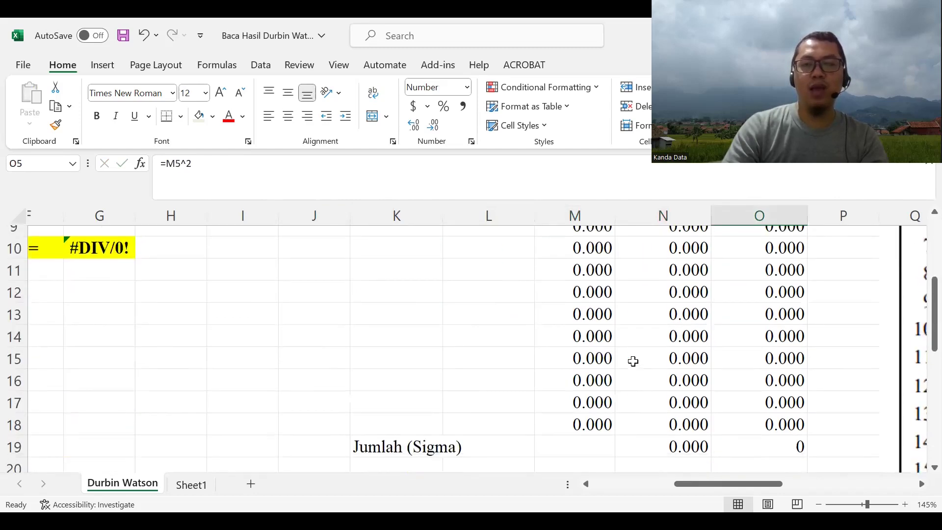
click(676, 373)
click(775, 376)
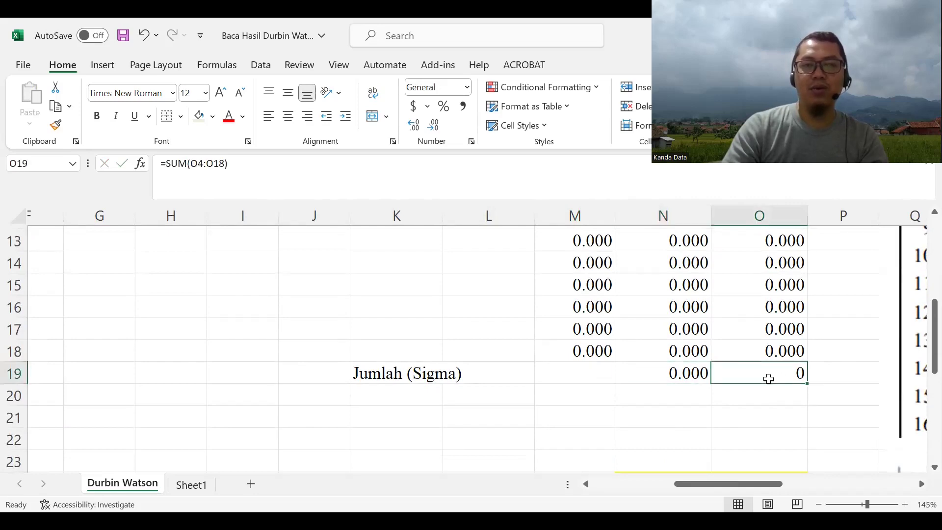
scroll(682, 363, up, 3)
scroll(689, 359, up, 1)
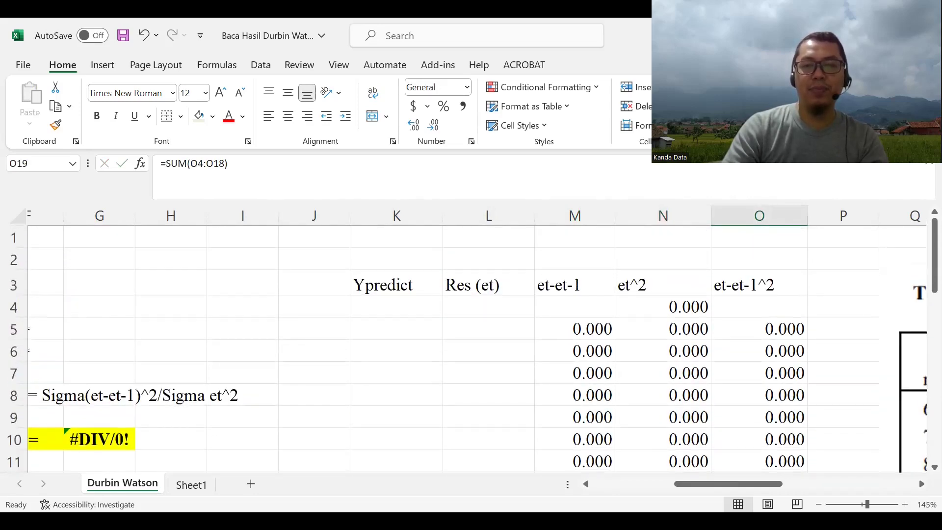
Open the Regression tool from the Data Analysis tools
drag(751, 488, 711, 478)
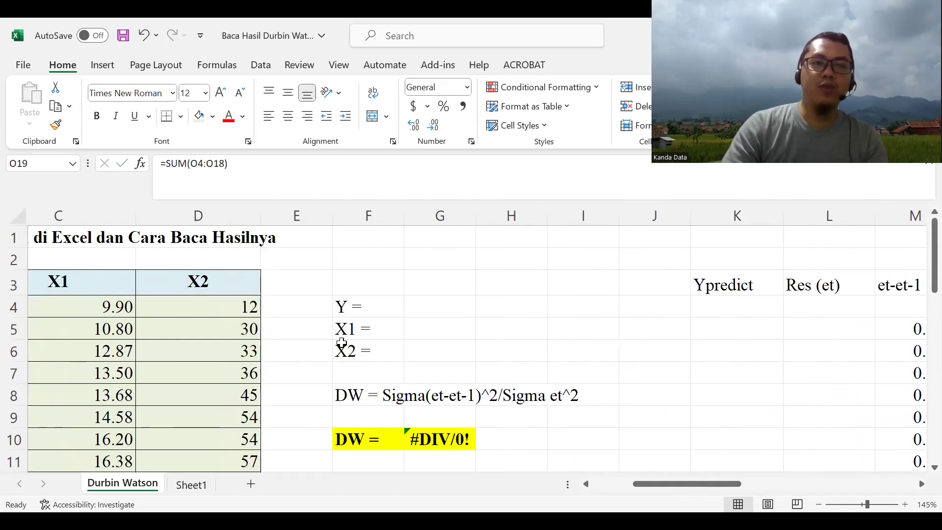
key(alt+Tab)
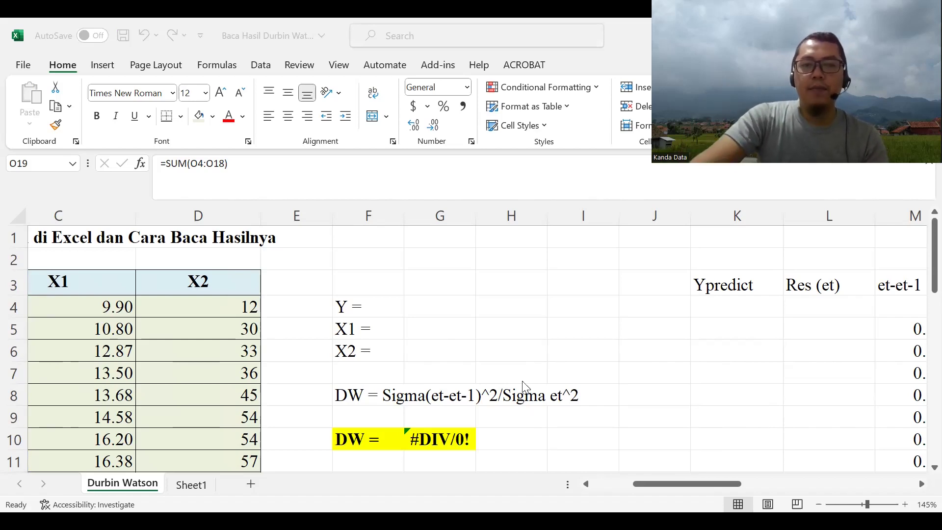
click(658, 481)
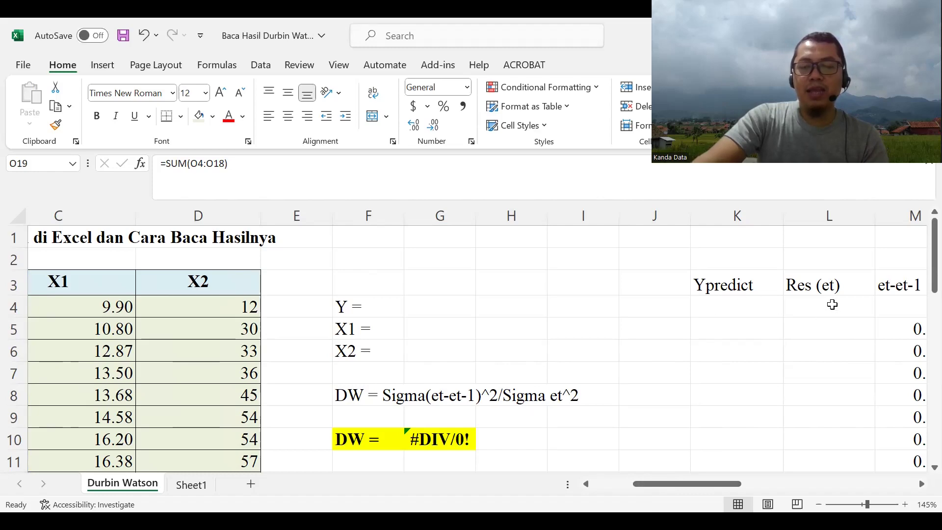
drag(674, 480, 608, 484)
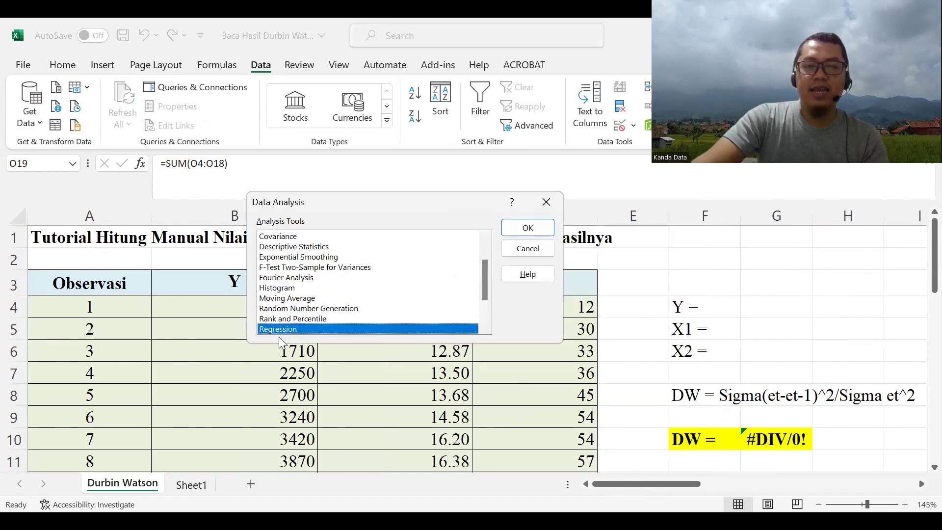
scroll(287, 310, down, 1)
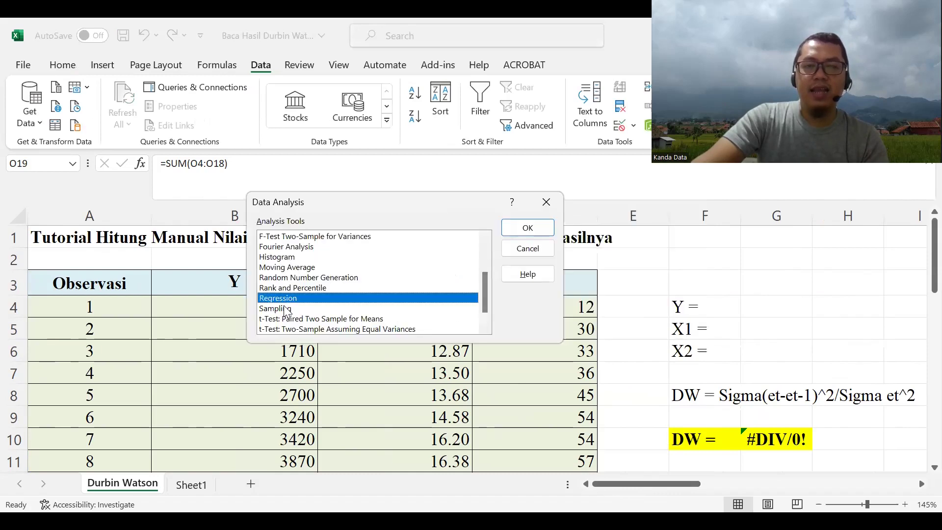
click(540, 224)
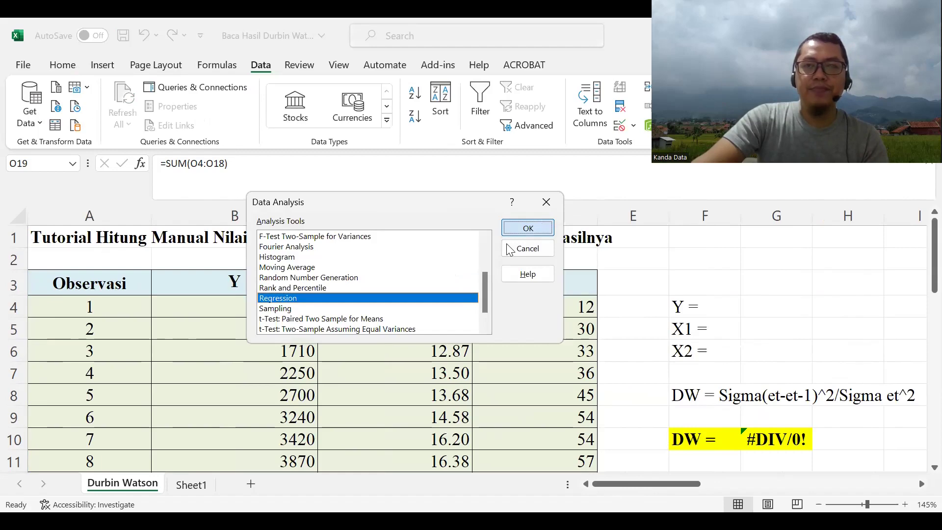
key(Return)
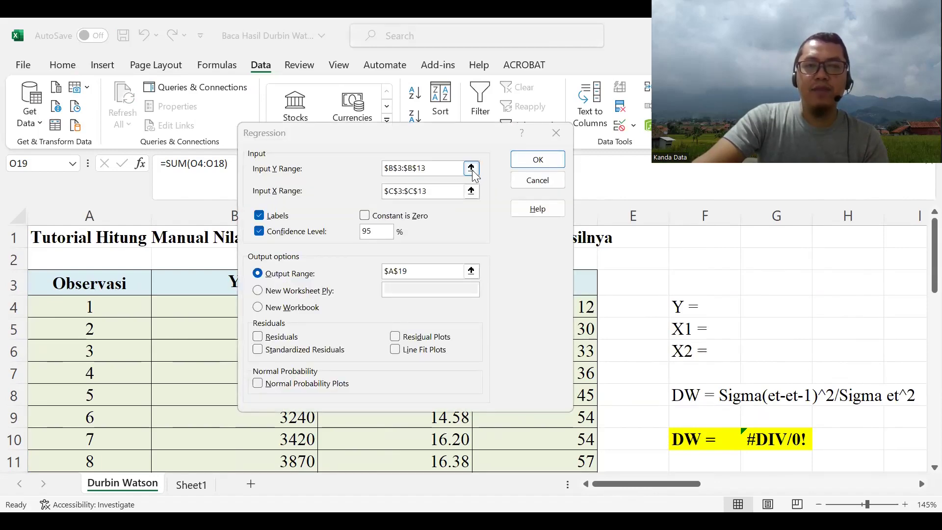
Set the regression's Y input range to $B$3:$B$18, covering the Y header and all 15 observations
click(472, 170)
scroll(324, 287, up, 1)
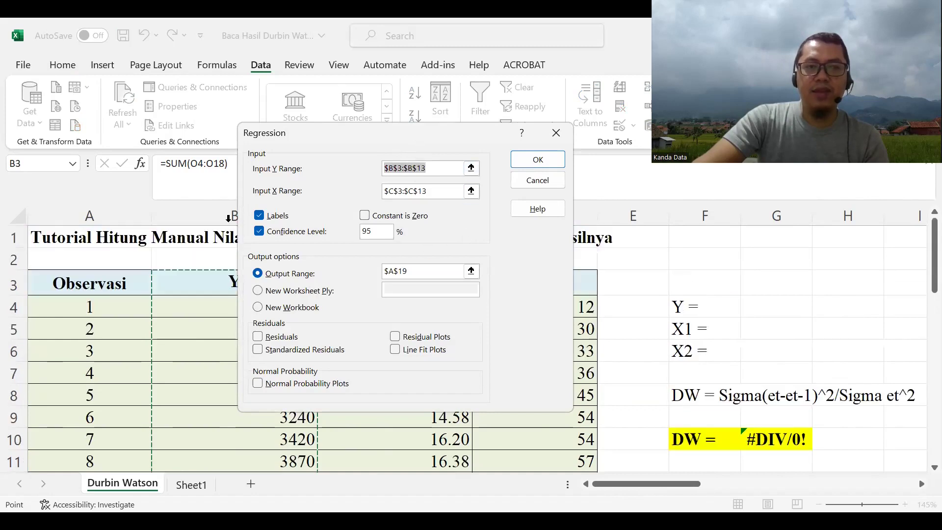
click(471, 169)
click(243, 278)
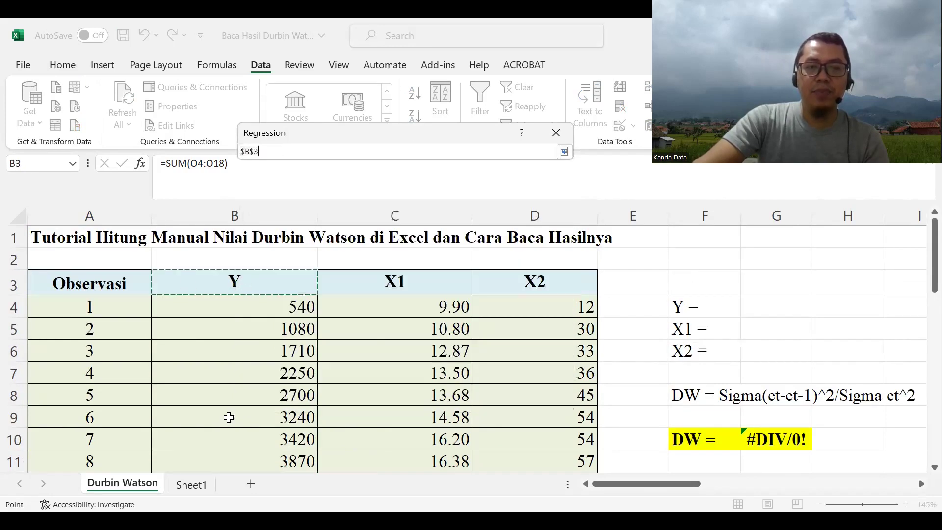
drag(235, 504, 234, 468)
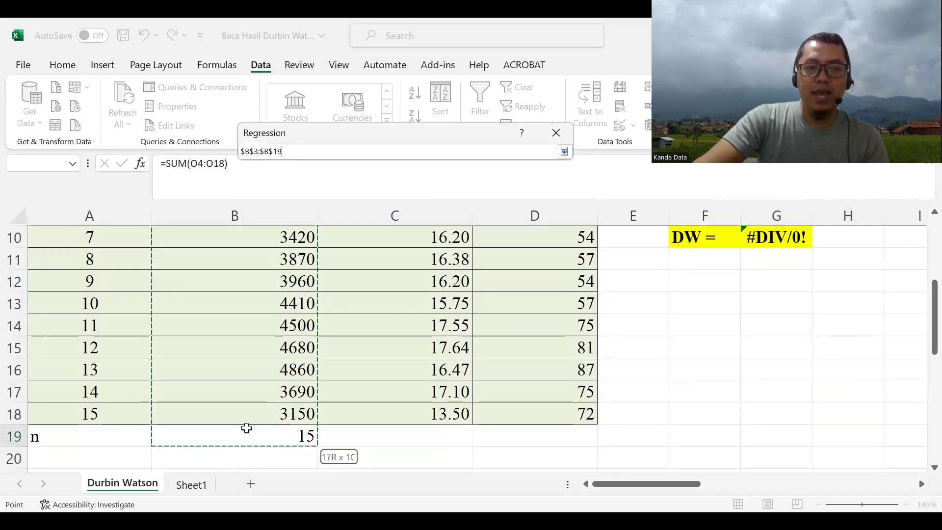
drag(246, 428, 251, 419)
click(565, 153)
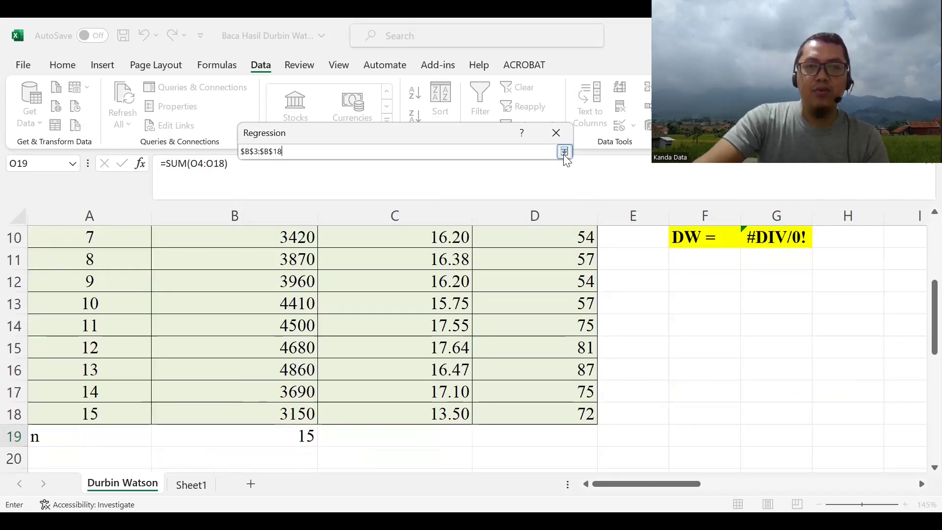
Set the X input range to $C$3:$D$18 for X1 and X2, with Labels and the 95% Confidence Level enabled
click(471, 190)
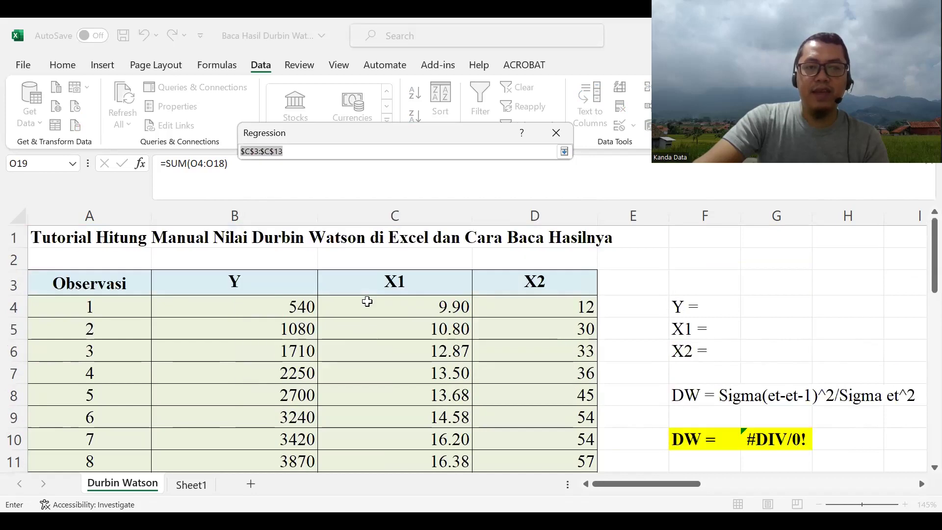
drag(377, 278, 534, 451)
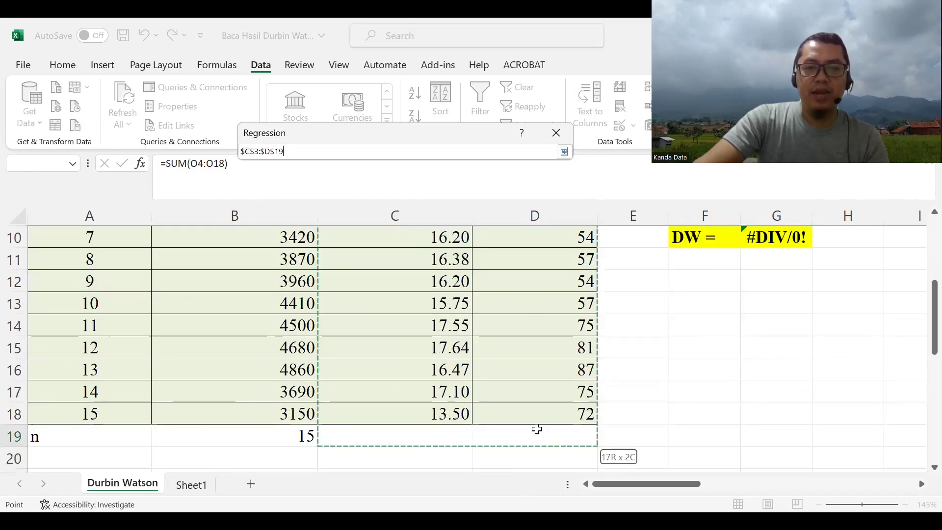
drag(538, 416, 538, 417)
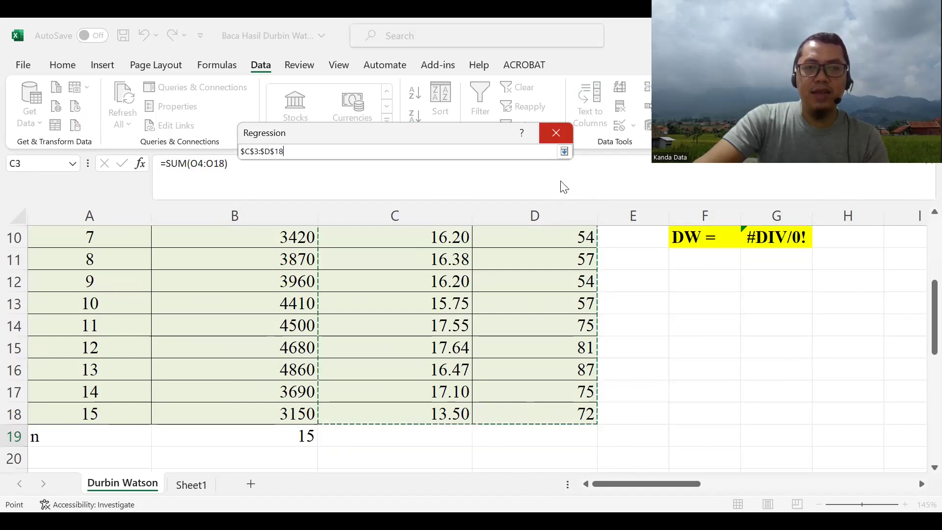
click(564, 151)
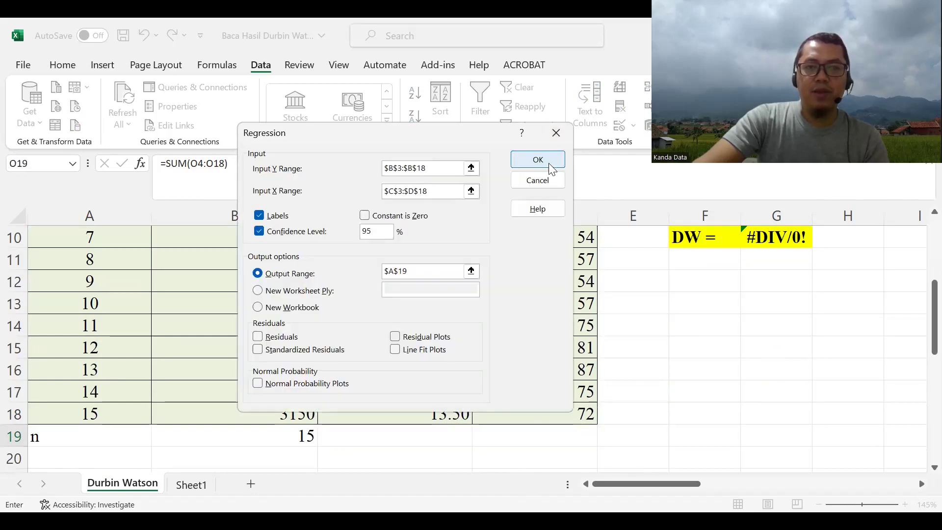
click(260, 218)
click(258, 231)
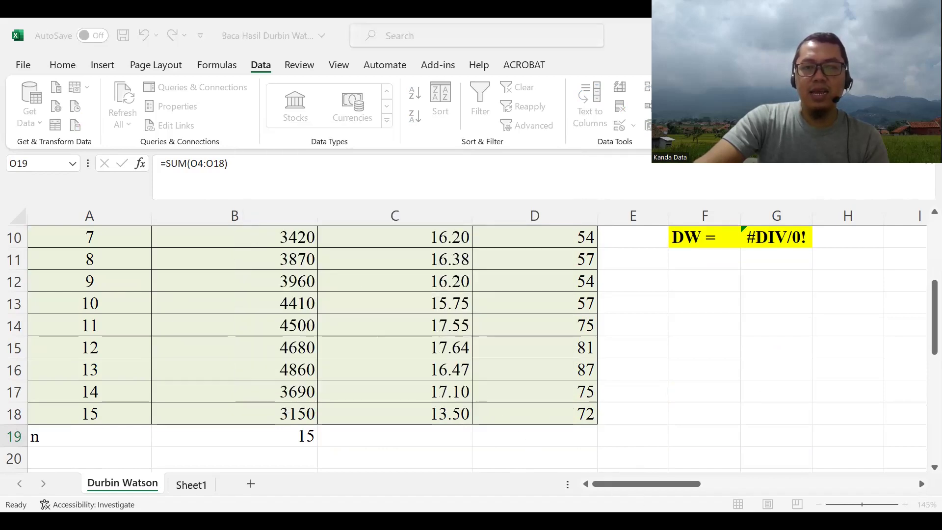
click(266, 225)
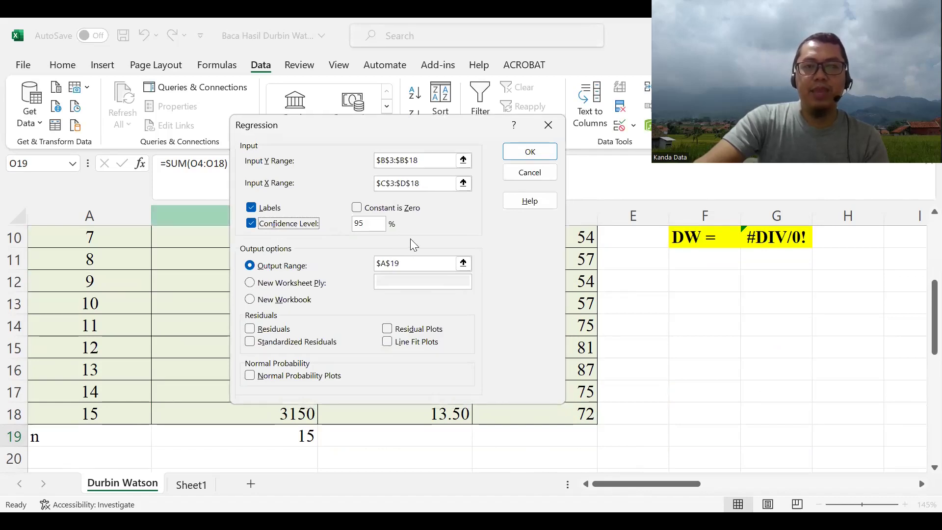
Set the output range to $A$24, include Residuals, and run the regression
click(462, 263)
scroll(199, 361, down, 3)
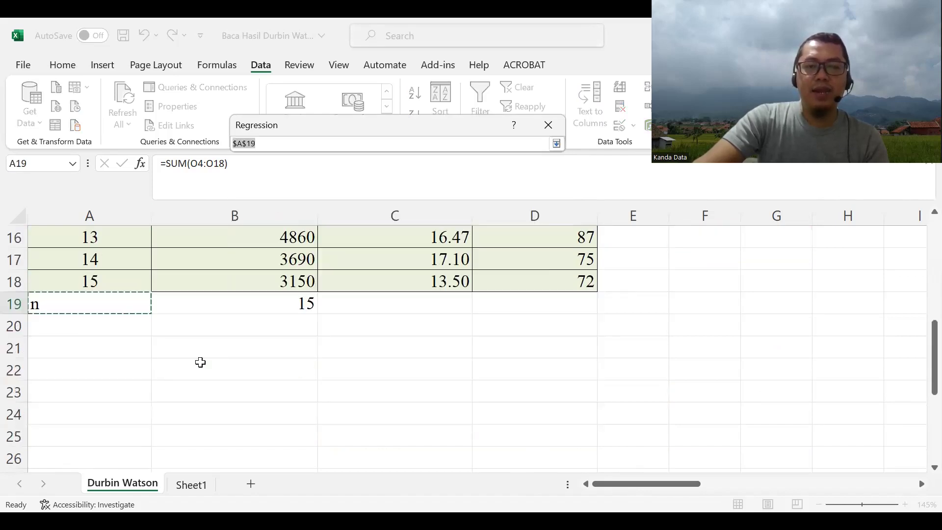
click(115, 342)
scroll(167, 337, up, 4)
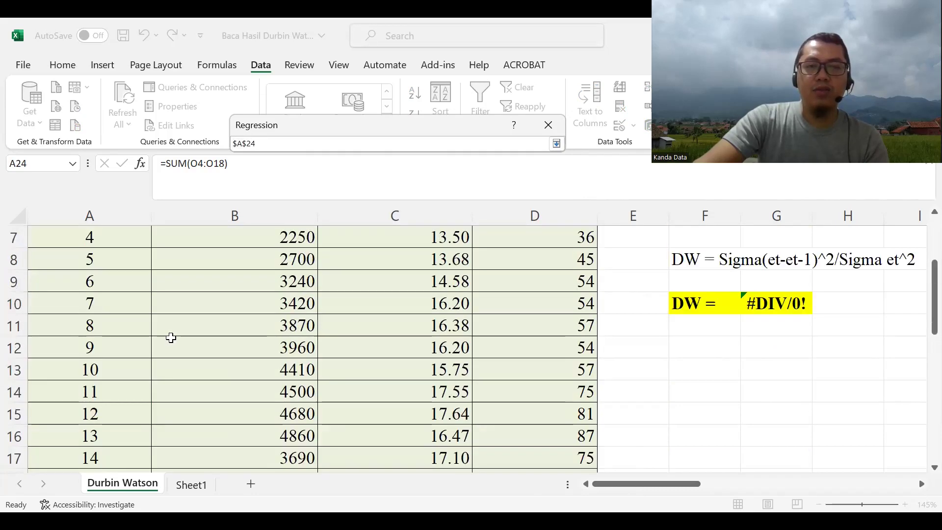
click(556, 143)
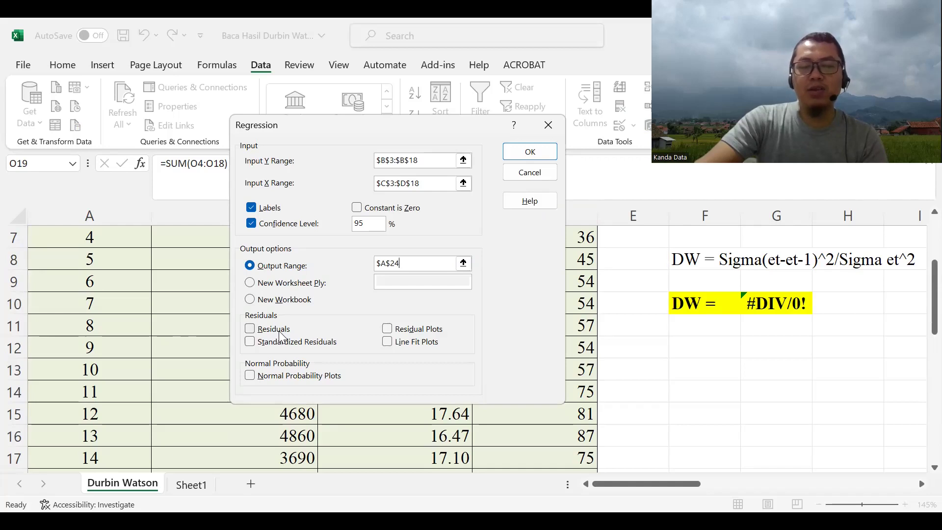
click(253, 331)
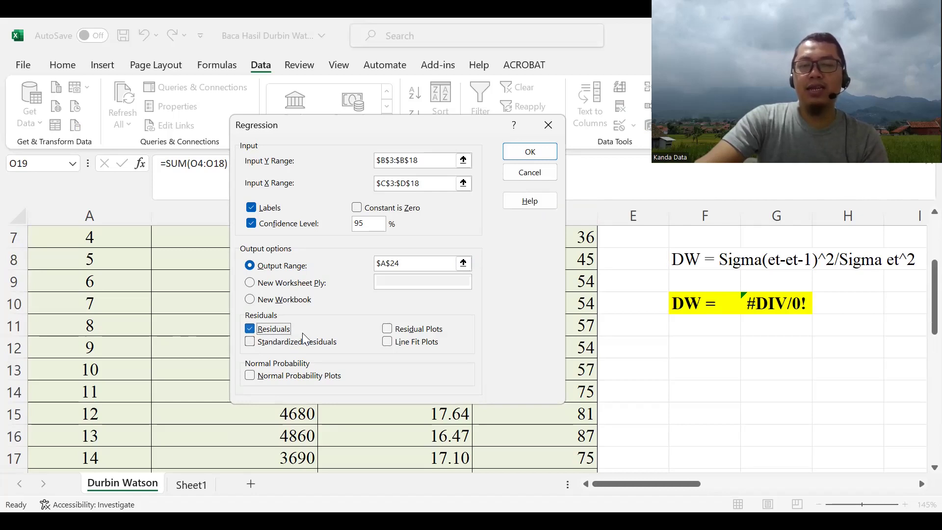
click(531, 147)
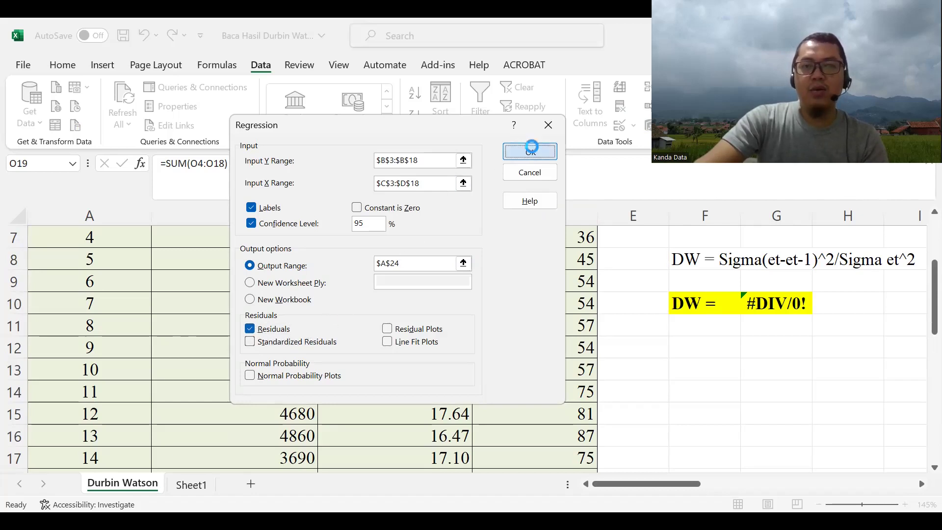
Examine the regression summary and the Predicted Y and Residuals columns in the residual output table
scroll(339, 338, down, 5)
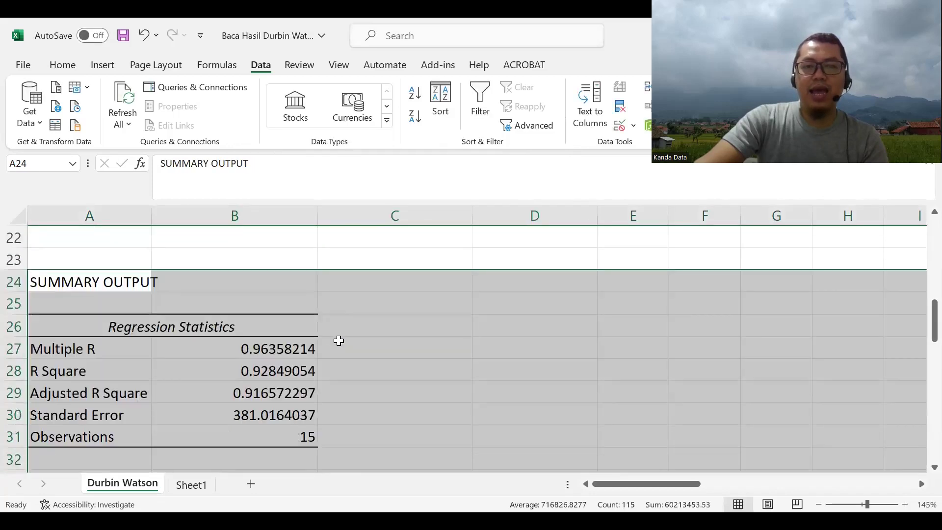
click(339, 342)
scroll(343, 346, down, 3)
scroll(344, 348, down, 4)
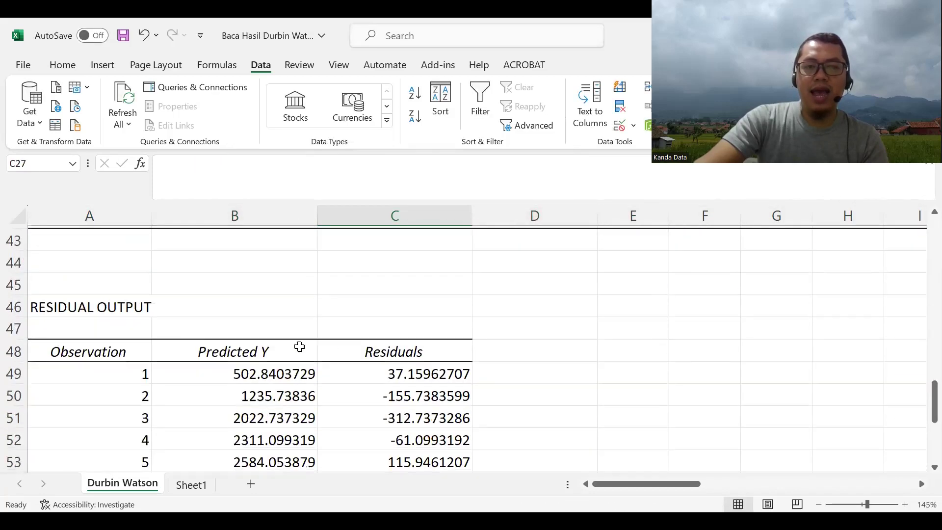
scroll(80, 377, down, 1)
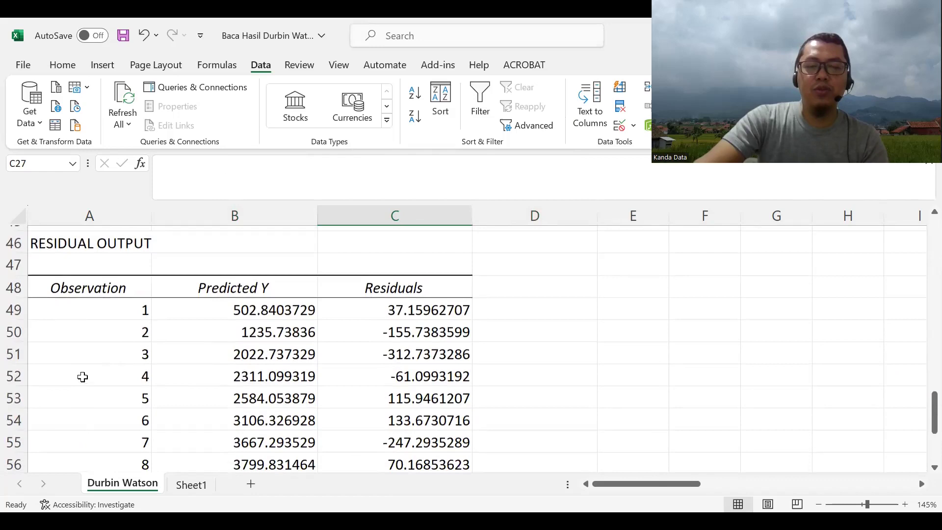
click(115, 309)
scroll(123, 335, down, 1)
scroll(123, 335, down, 2)
scroll(122, 340, up, 3)
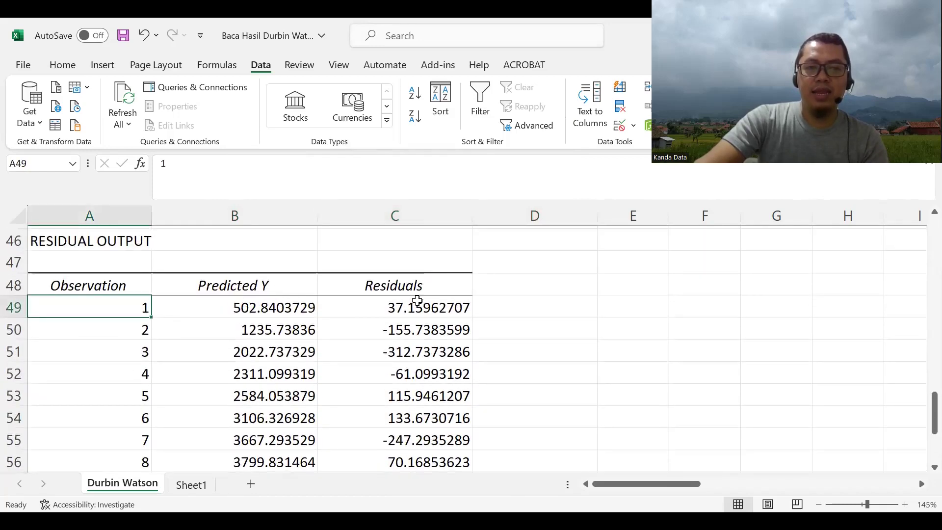
Copy the Predicted Y and Residuals values of all 15 observations, cells B49:C63
drag(261, 305, 401, 501)
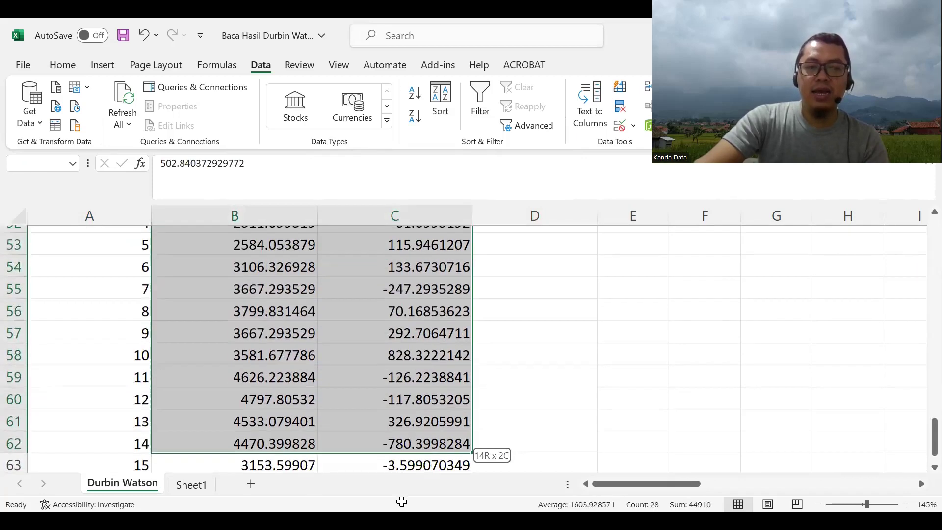
drag(408, 445, 406, 464)
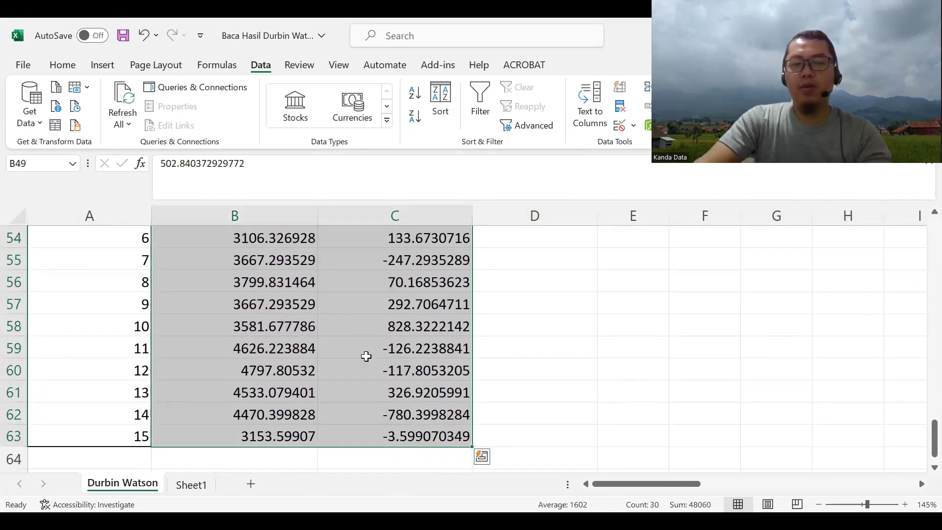
right_click(328, 324)
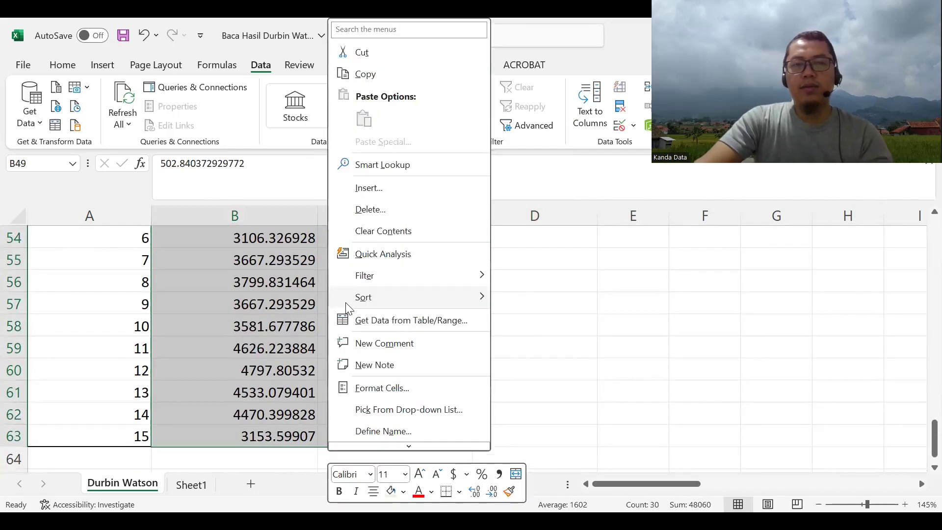
click(383, 76)
Paste the copied data as values into the Ypredict and Res (et) columns, starting at K4
scroll(594, 334, up, 18)
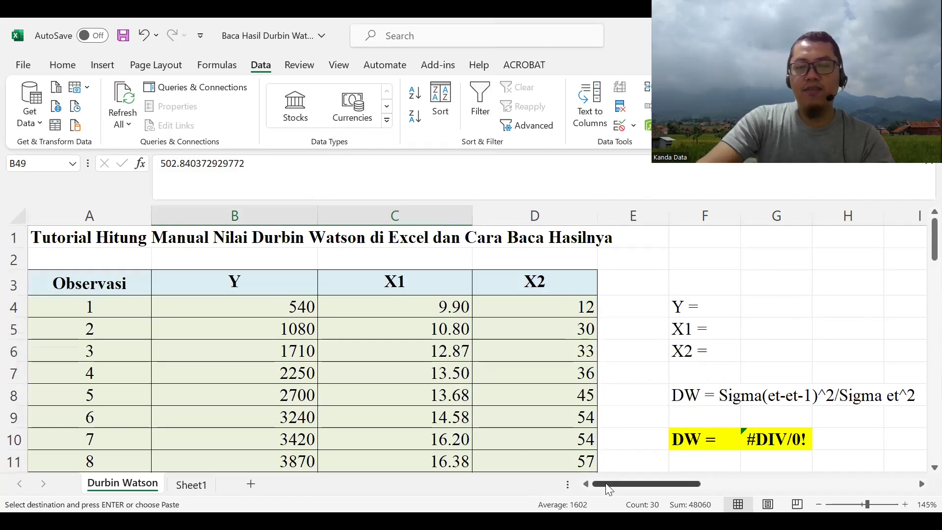
drag(608, 486, 680, 486)
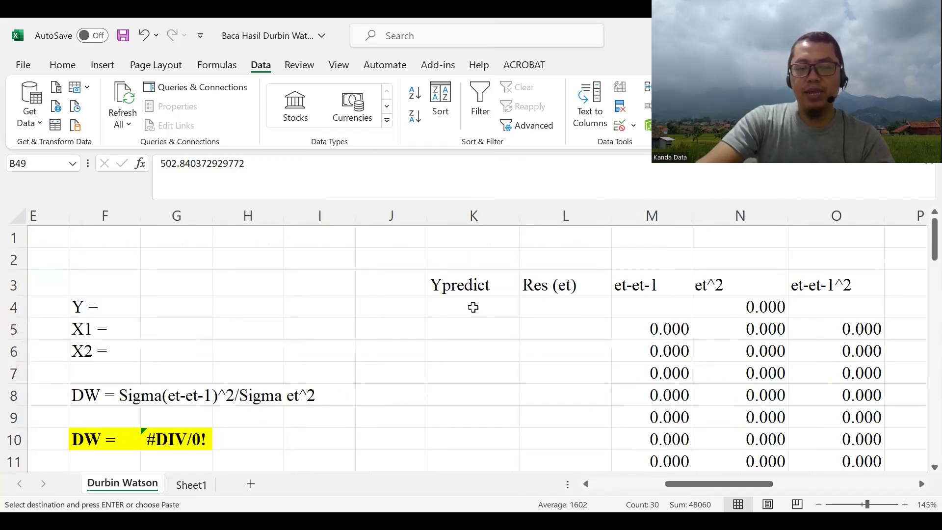
click(473, 307)
click(62, 65)
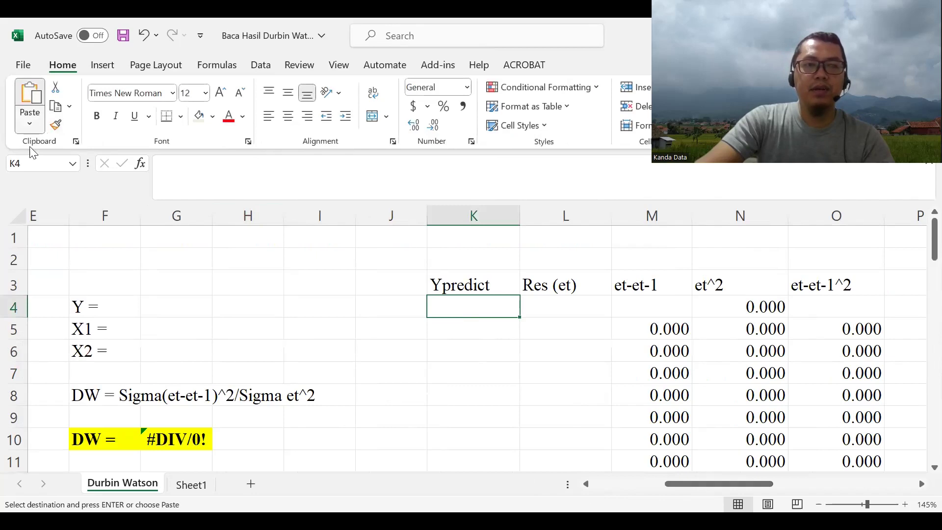
click(31, 124)
click(27, 234)
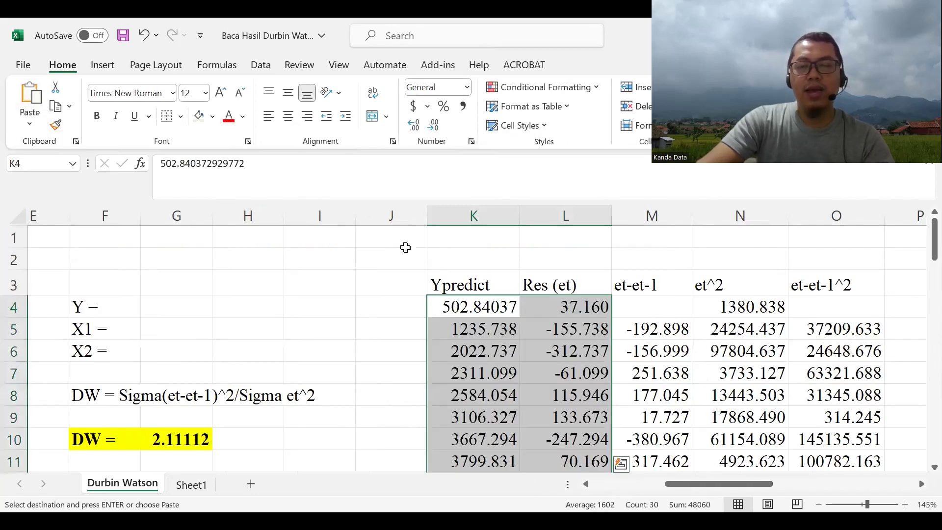
Autofit the widths of the et^2 and et-et-1^2 columns (N and O) so their values and sums fit
click(529, 324)
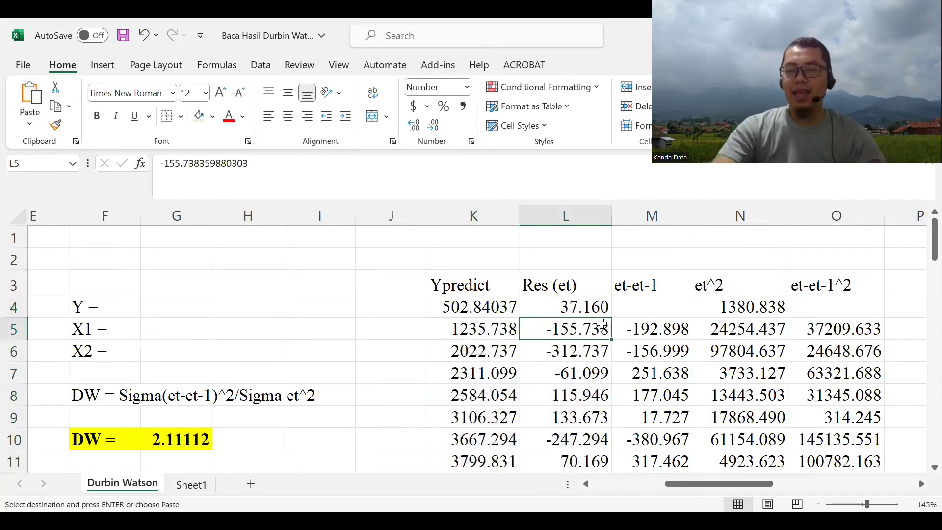
scroll(605, 324, down, 2)
scroll(741, 383, down, 1)
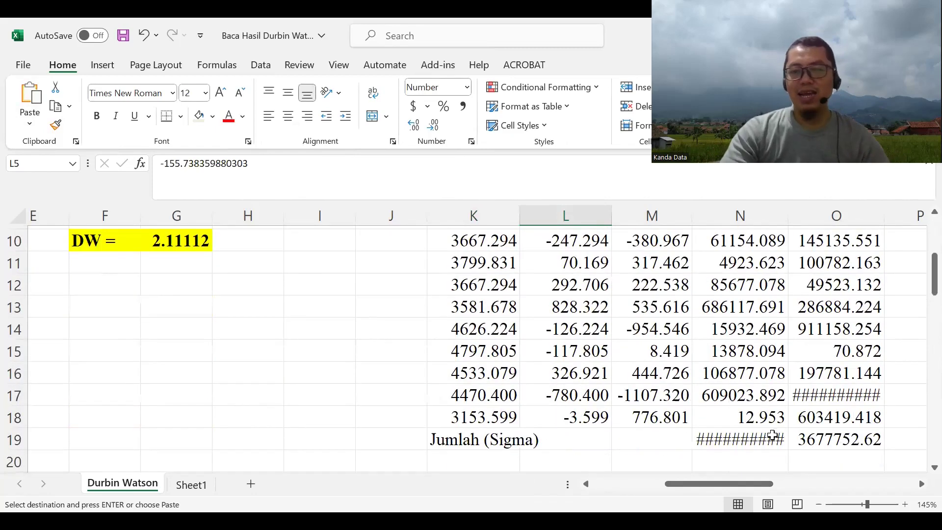
click(753, 435)
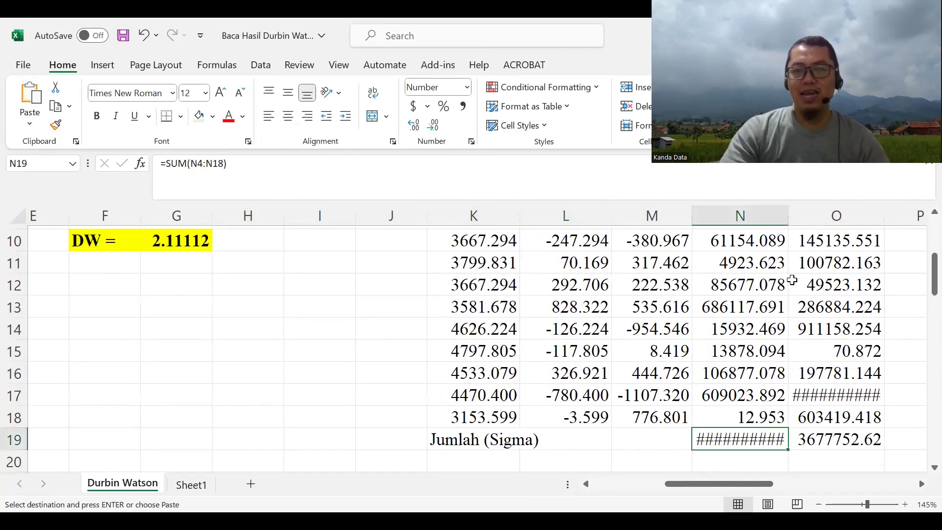
double_click(799, 224)
scroll(681, 417, up, 1)
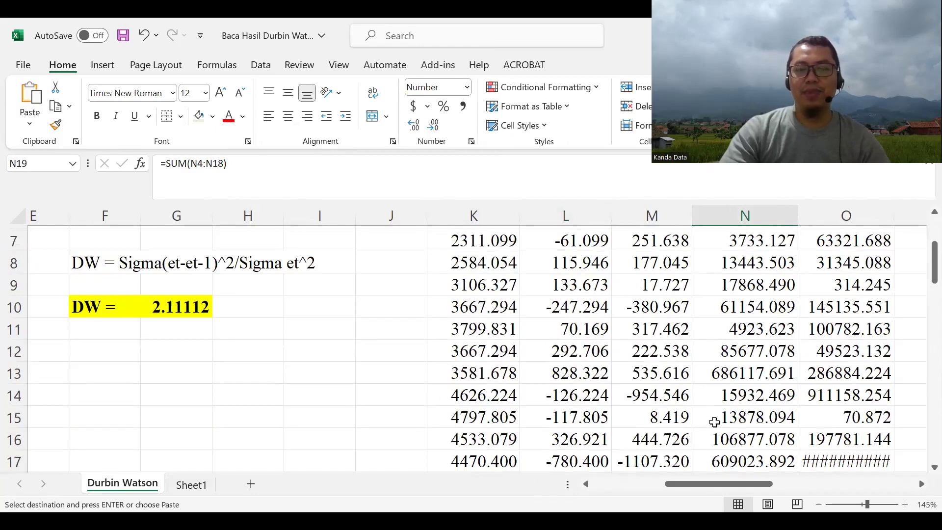
double_click(893, 218)
scroll(834, 326, down, 2)
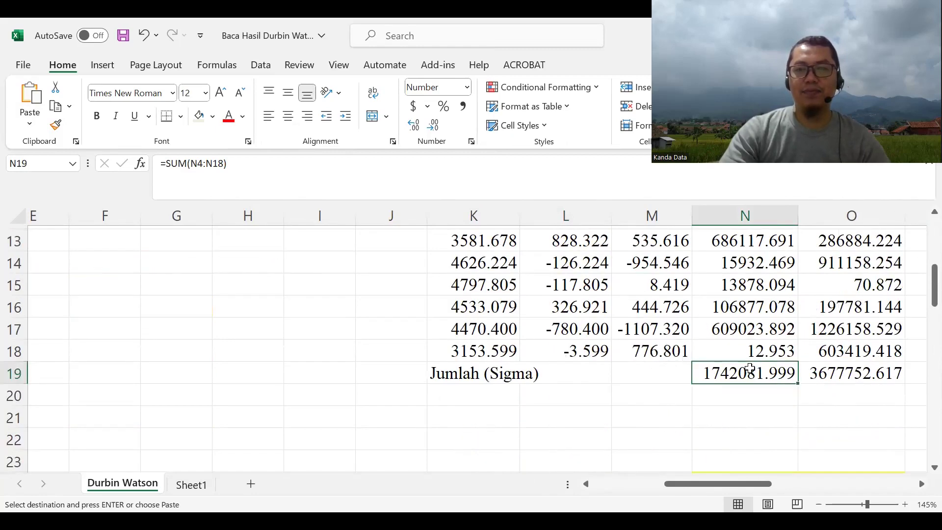
Check the Durbin-Watson formula in row 8 against the et-et-1^2 column and its sum in O19
scroll(781, 378, up, 5)
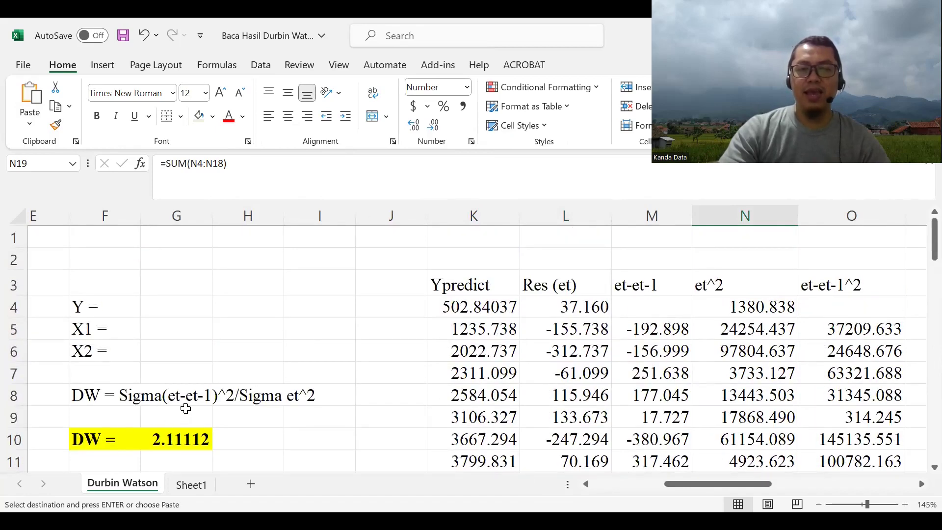
click(844, 282)
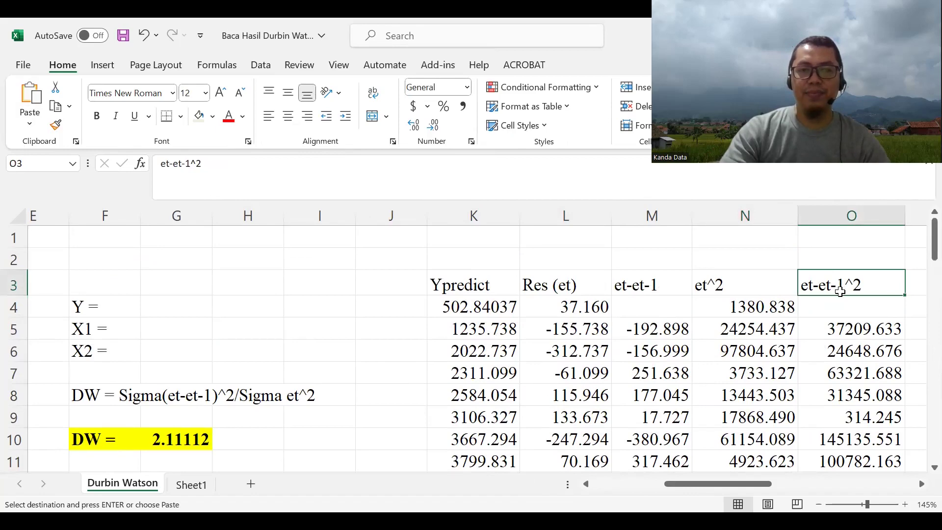
scroll(840, 290, down, 4)
click(841, 373)
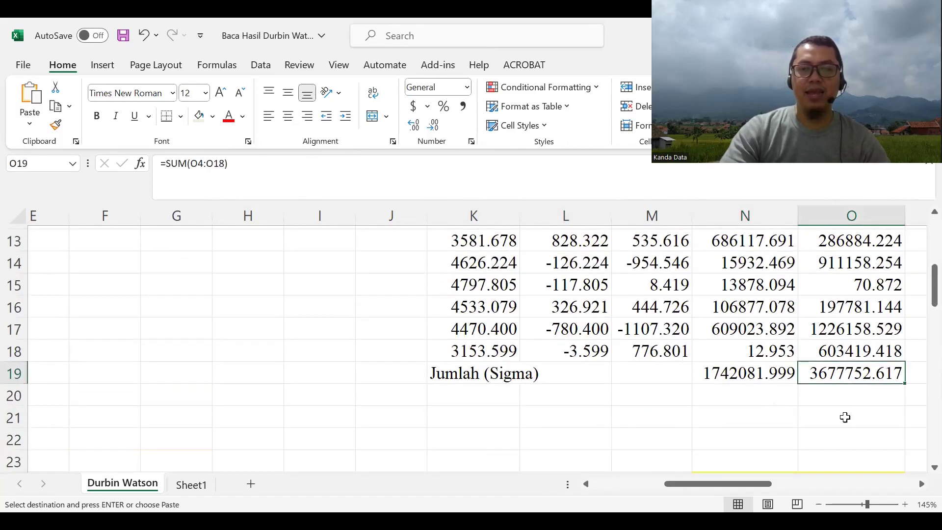
scroll(774, 377, up, 4)
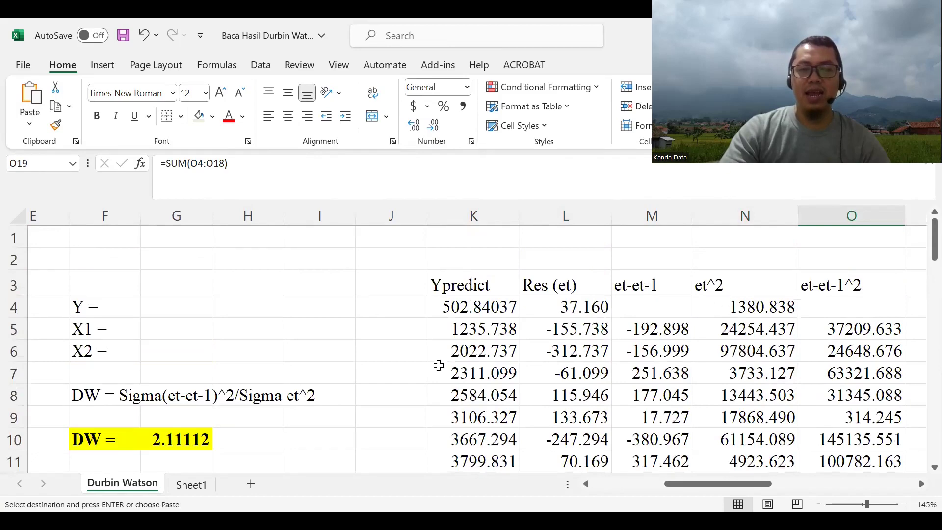
Check the sum of et^2 in N19 against the denominator of the Durbin-Watson formula and the DW result in row 10
scroll(723, 292, down, 5)
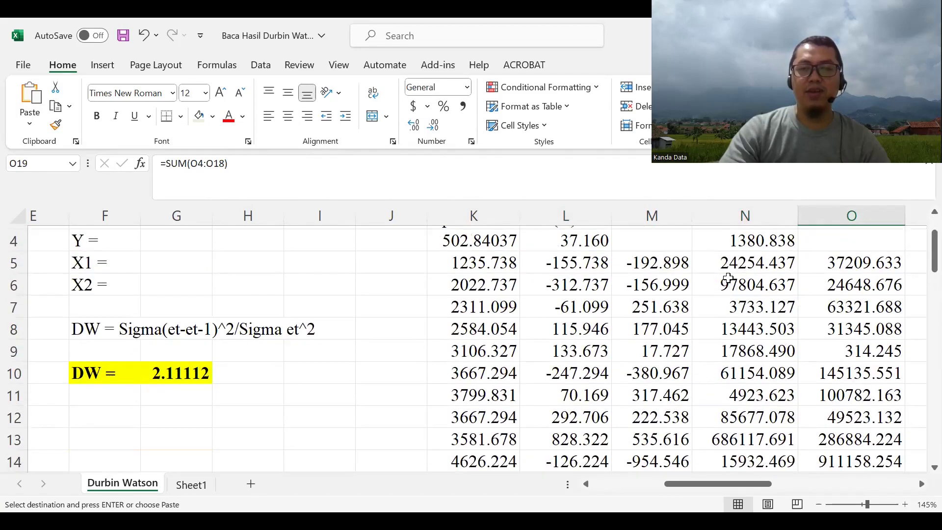
click(748, 308)
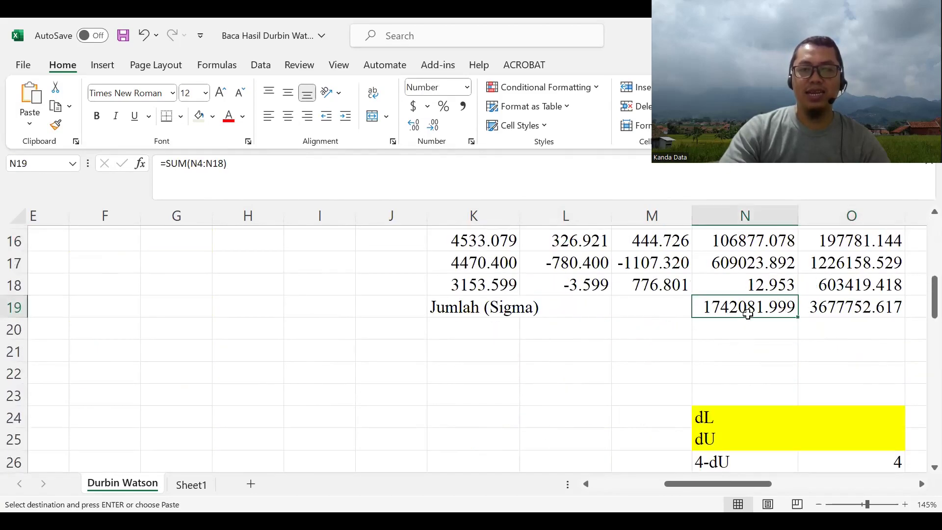
scroll(270, 384, up, 4)
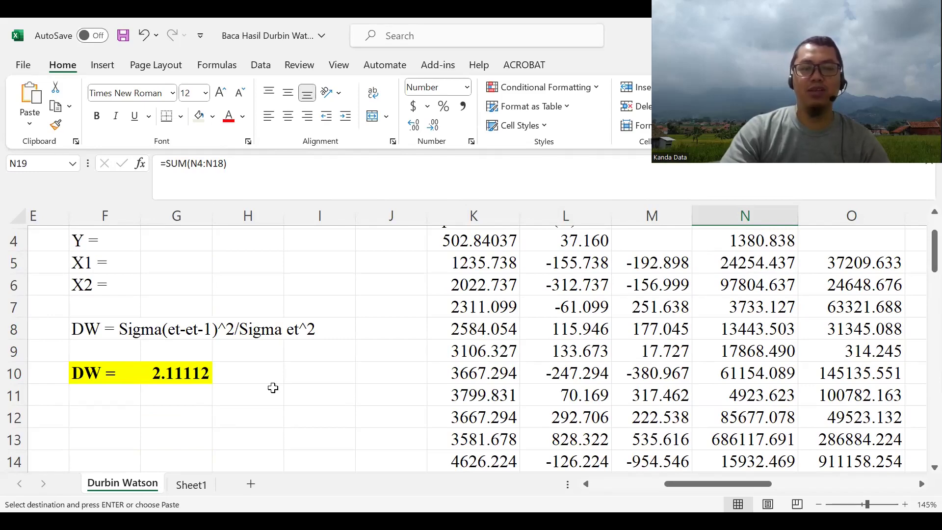
click(201, 394)
scroll(283, 381, down, 1)
scroll(287, 377, up, 1)
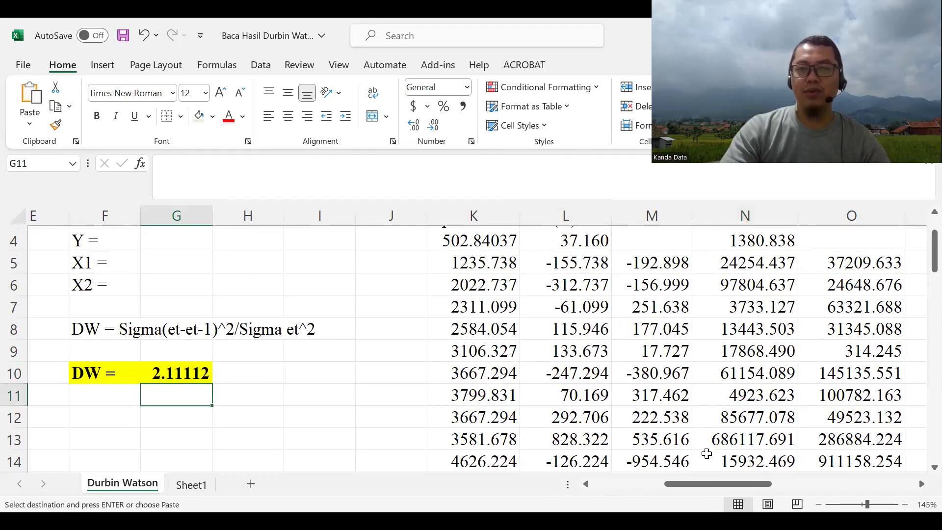
Examine the 5% Durbin-Watson table for the row n = 15 and the k = 2 columns, matching the observations and independent variables
drag(708, 481, 856, 475)
scroll(542, 396, up, 1)
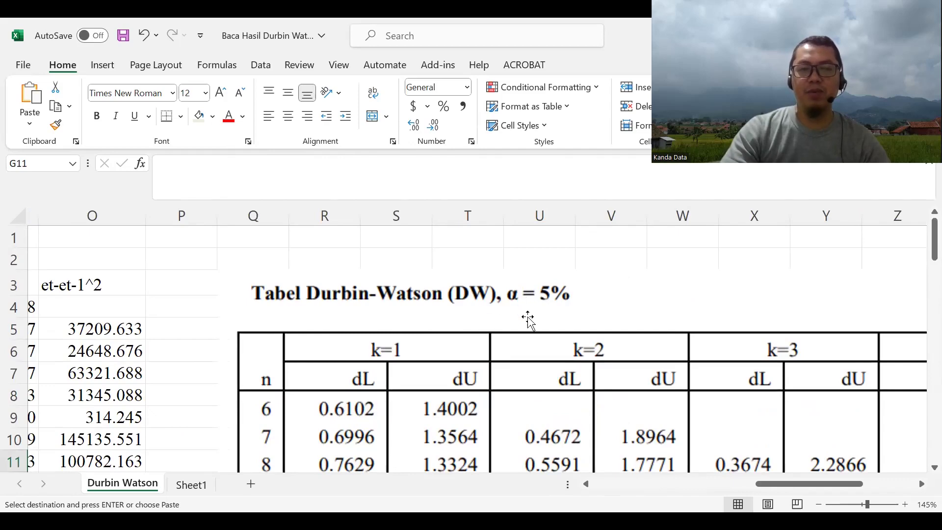
scroll(405, 368, down, 4)
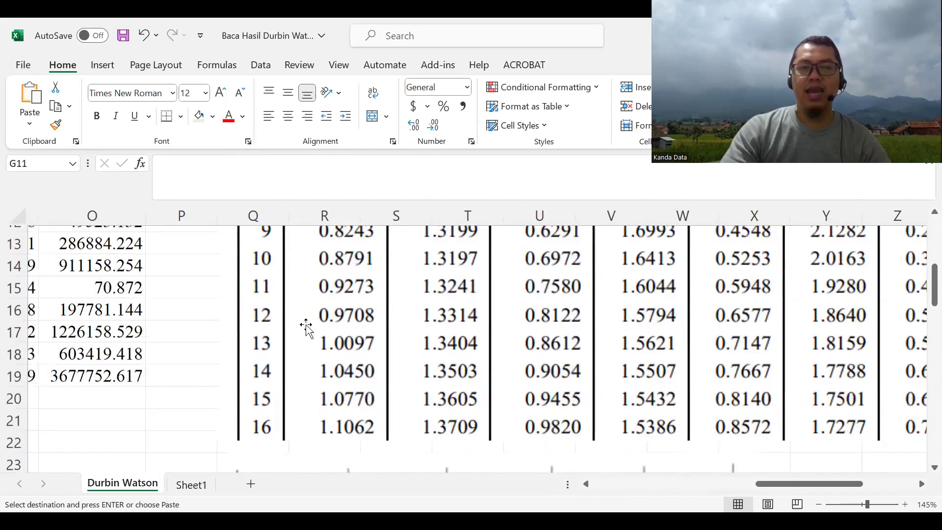
scroll(307, 326, up, 2)
scroll(294, 343, down, 2)
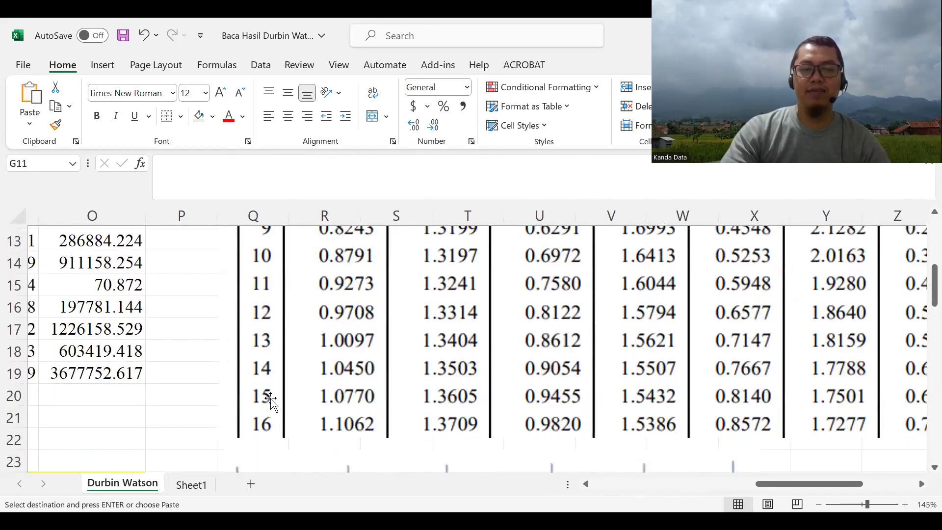
scroll(271, 400, up, 3)
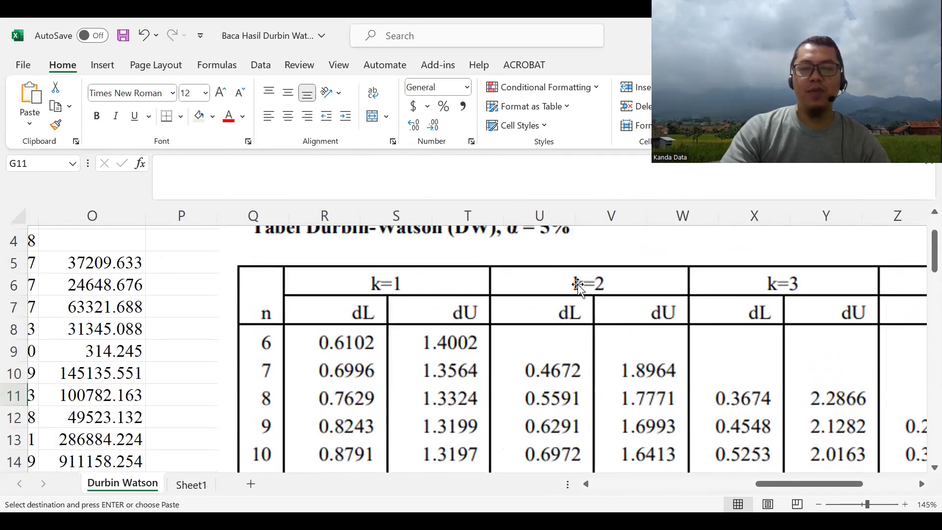
drag(772, 487, 452, 399)
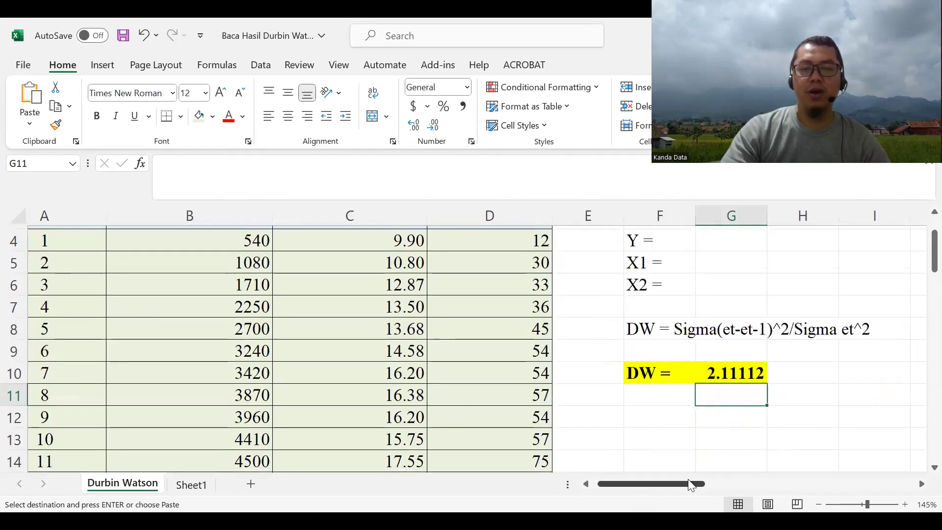
drag(687, 481, 827, 475)
scroll(664, 248, right, 3)
scroll(715, 294, down, 2)
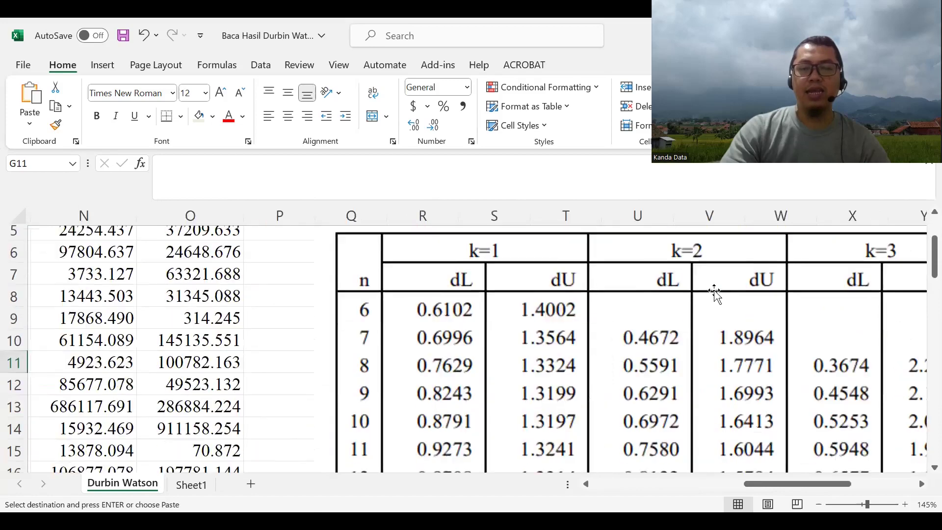
scroll(715, 300, up, 2)
scroll(716, 309, down, 3)
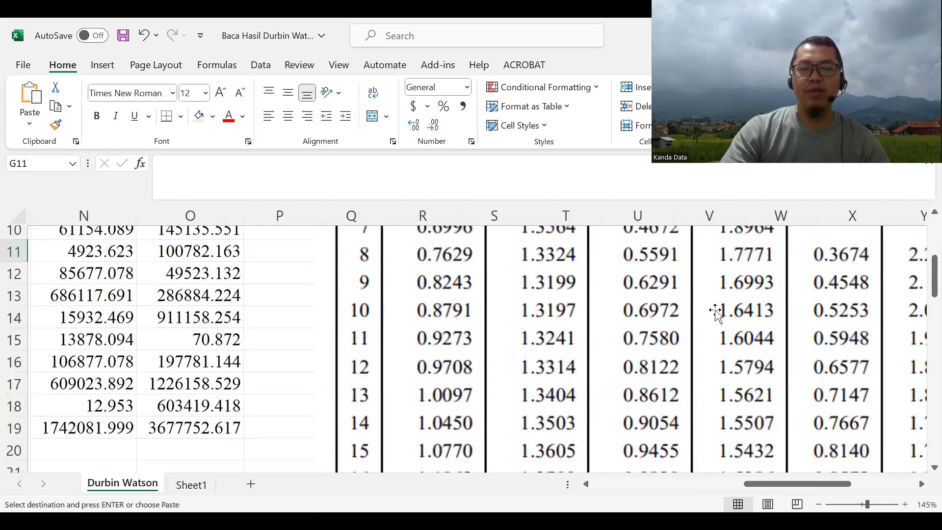
Examine the autocorrelation decision diagram below the table, with its regions bounded by dL, dU, 4-dU and 4-dL
mouse_move(758, 482)
mouse_down()
mouse_move(749, 485)
mouse_move(763, 484)
mouse_up()
scroll(708, 395, down, 3)
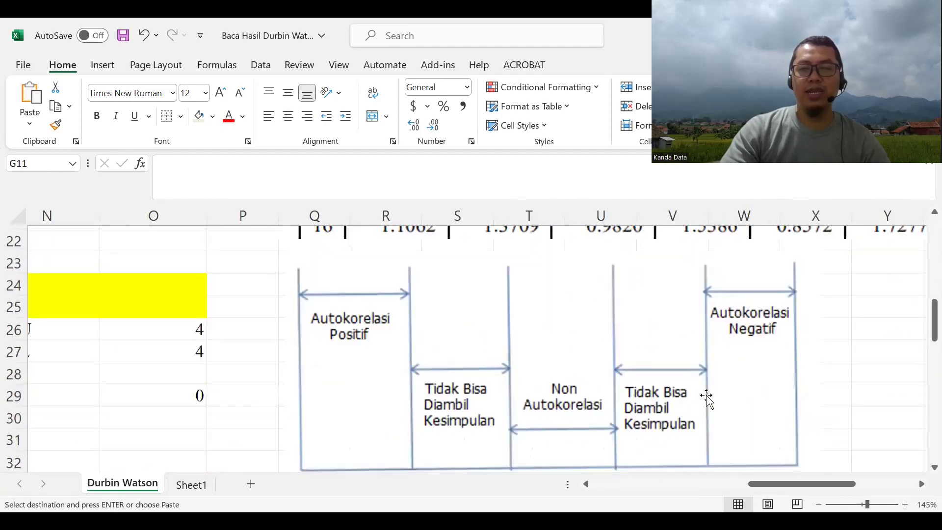
scroll(474, 412, down, 1)
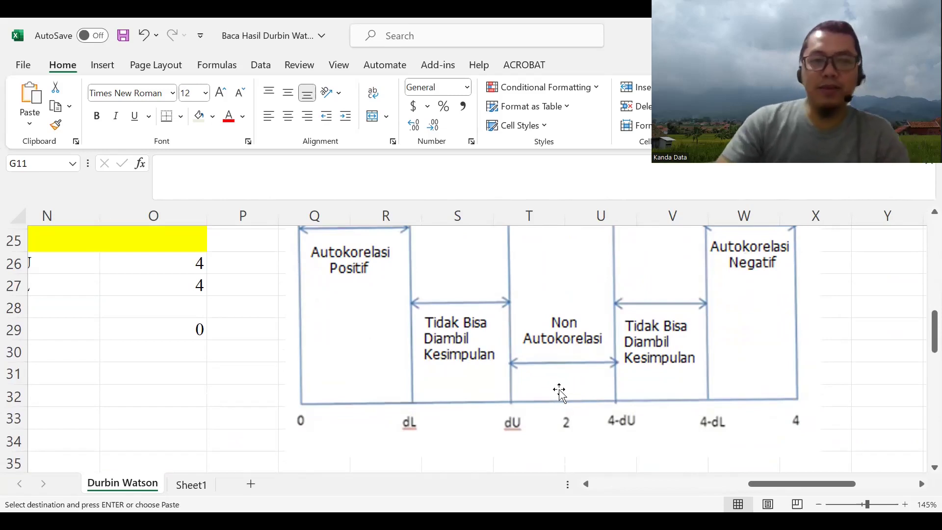
scroll(558, 390, up, 2)
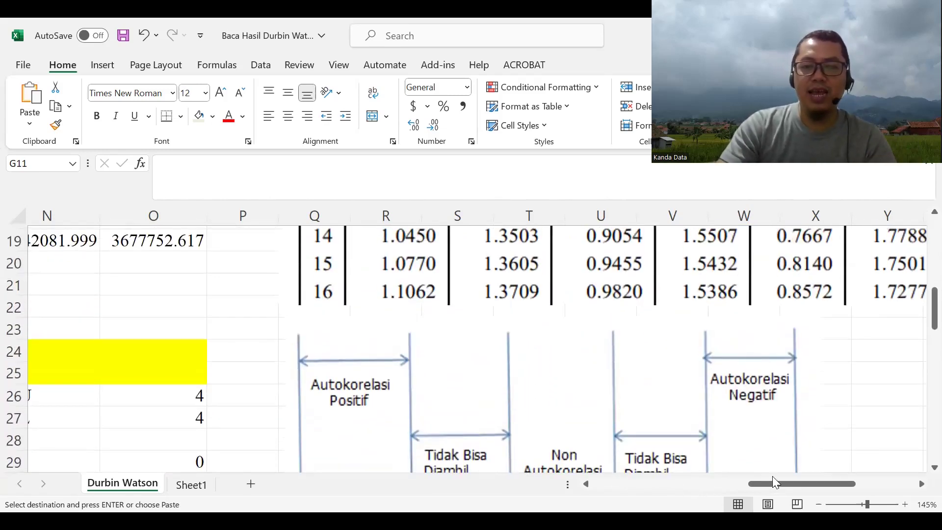
Look up dL for n = 15 and k = 2 in the Durbin-Watson table and enter 0.9455 in O24
drag(773, 483, 758, 483)
scroll(595, 430, up, 1)
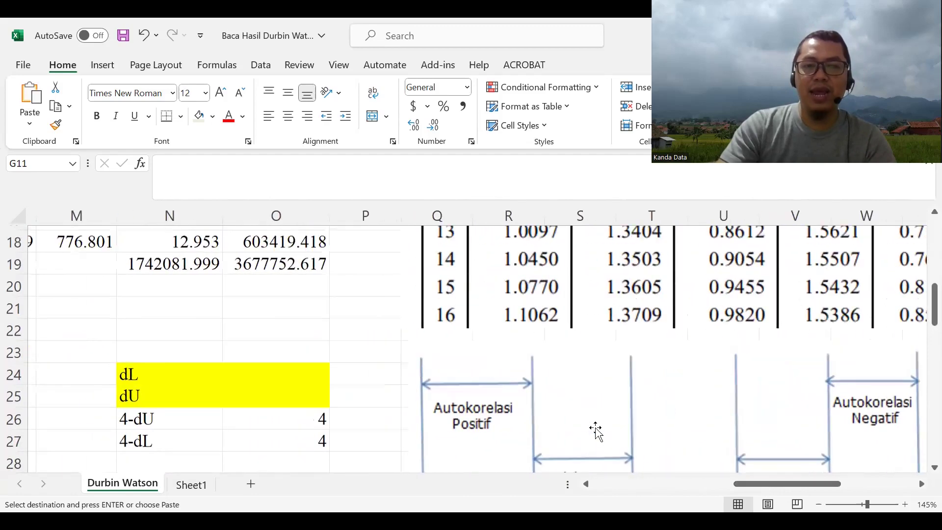
scroll(595, 430, up, 3)
scroll(539, 412, down, 1)
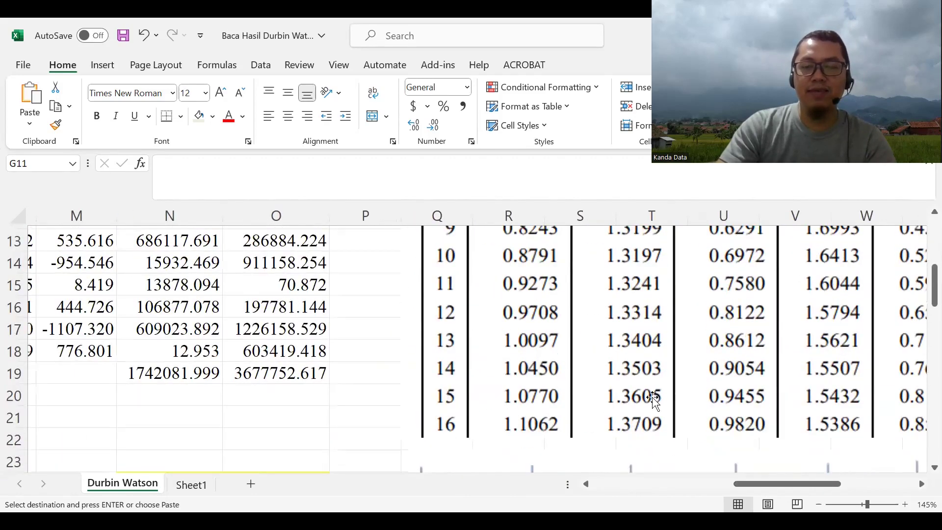
scroll(753, 399, up, 1)
scroll(752, 387, up, 2)
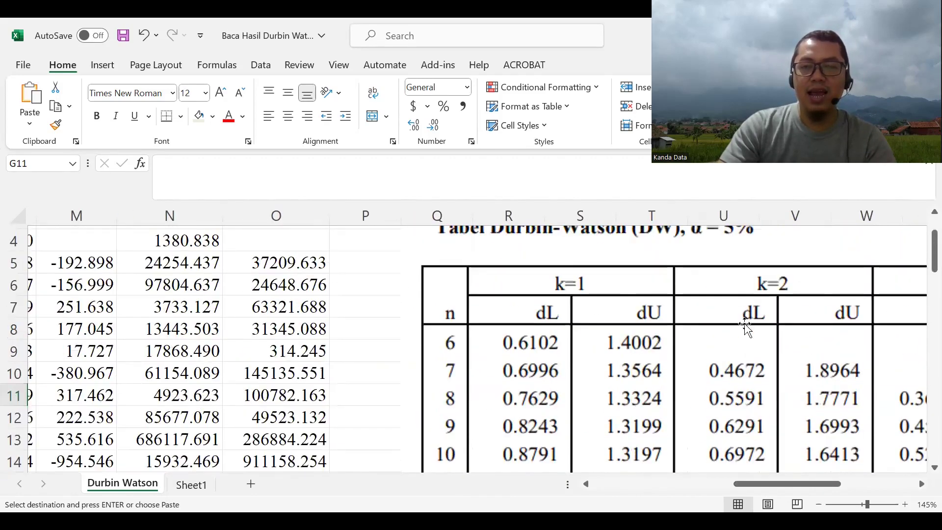
scroll(745, 333, down, 4)
scroll(742, 372, up, 4)
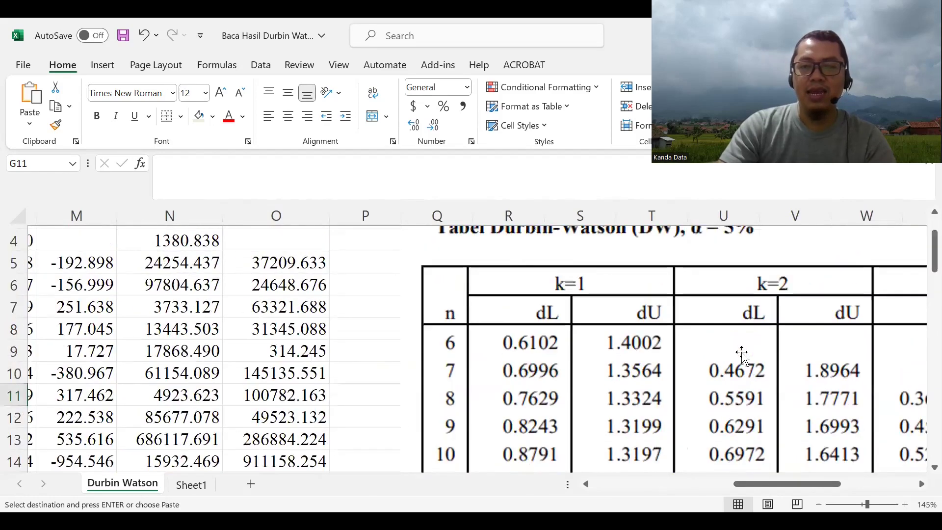
scroll(743, 370, down, 3)
scroll(745, 369, down, 1)
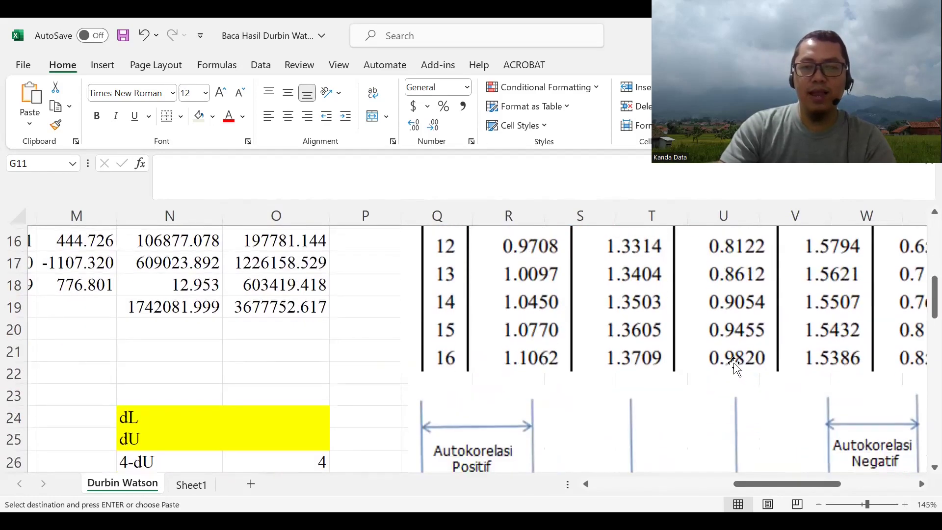
scroll(539, 382, down, 1)
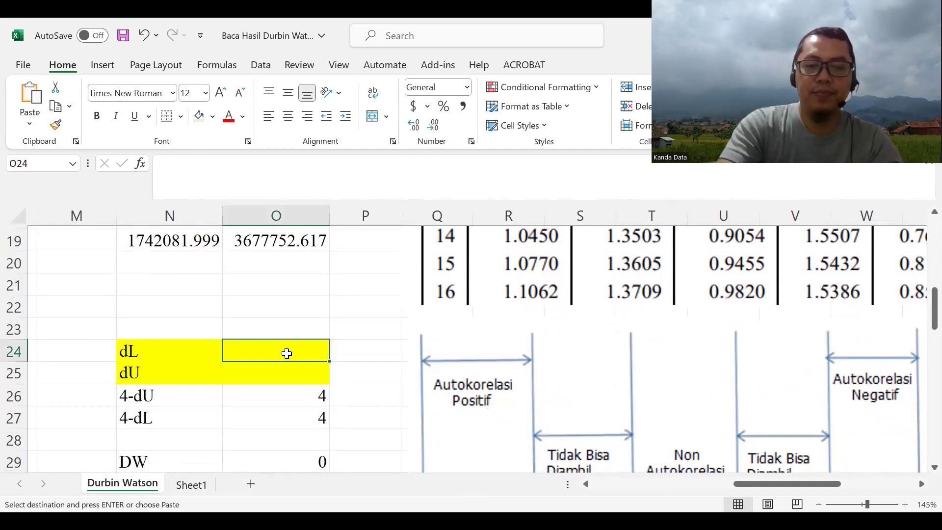
text(0)
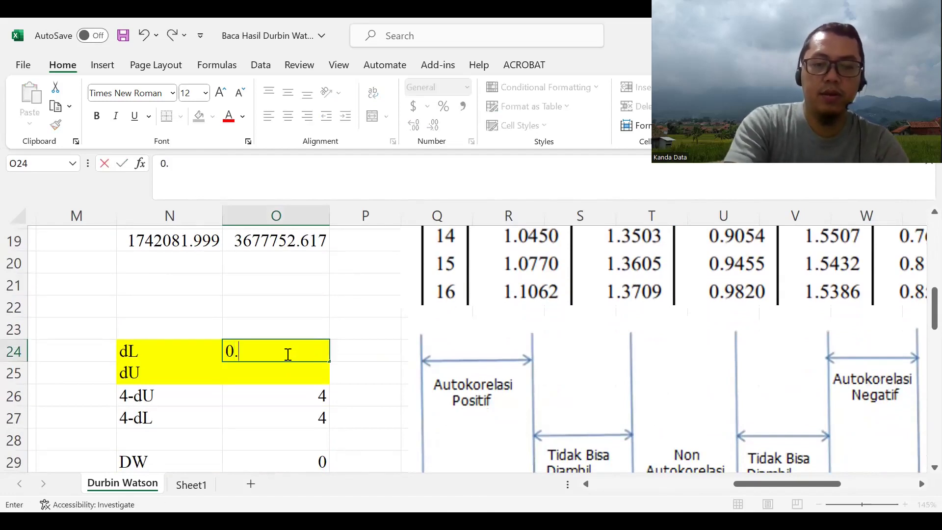
text(.9455)
key(Return)
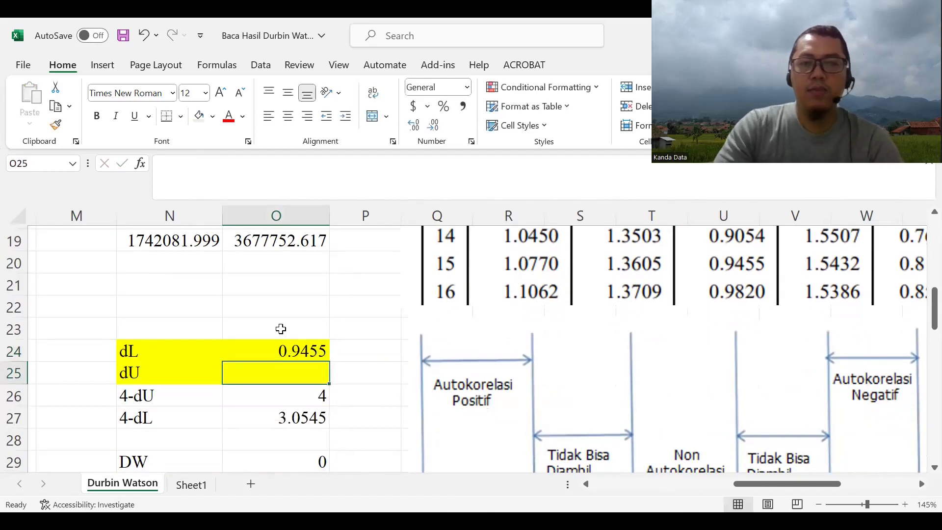
Enter the table's dU value for n = 15 and k = 2, 1.5432, in O25
scroll(545, 250, up, 1)
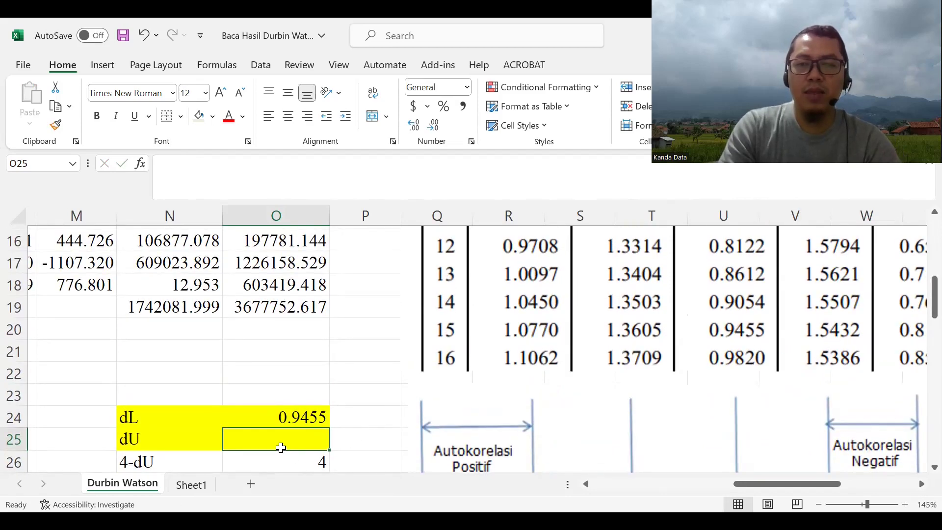
text(1)
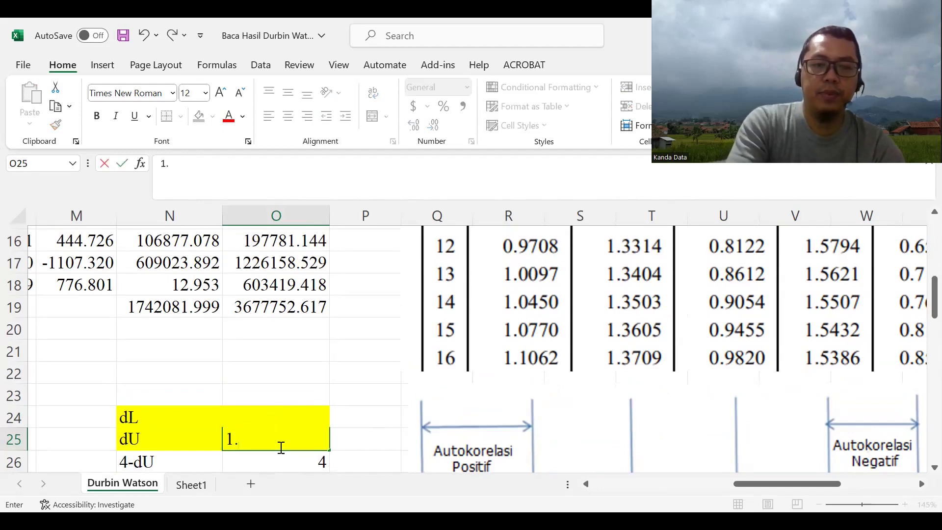
text(.5432)
key(Return)
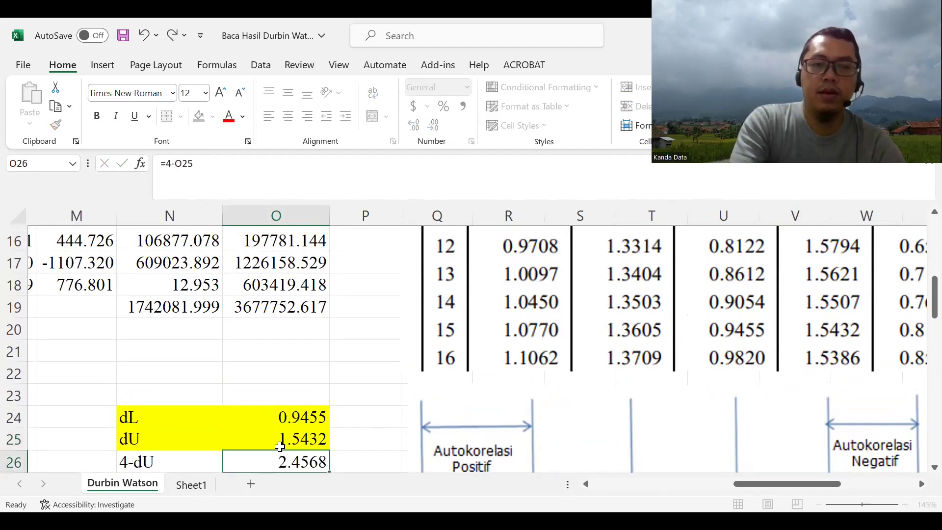
Check the 4-dU and 4-dL formulas in O26 and O27 and relate all four limits to the decision diagram
scroll(276, 412, down, 1)
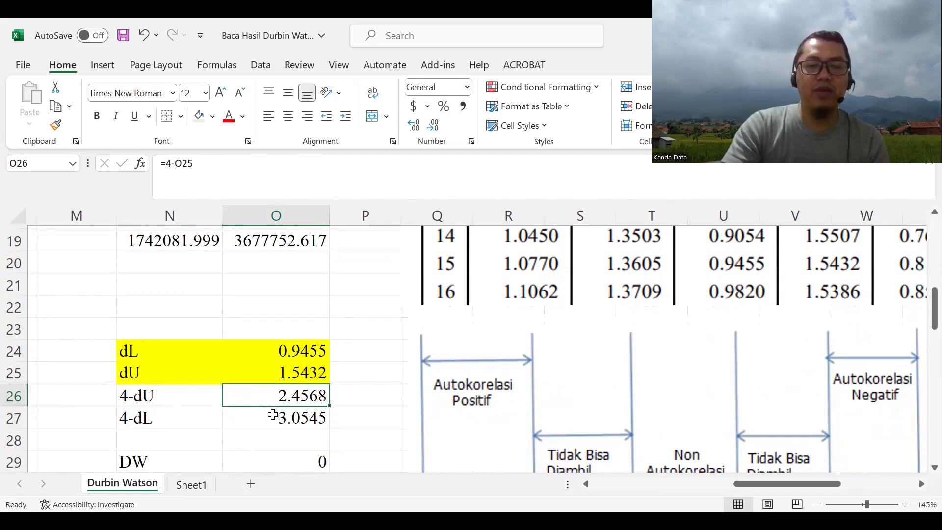
click(272, 415)
scroll(280, 373, down, 1)
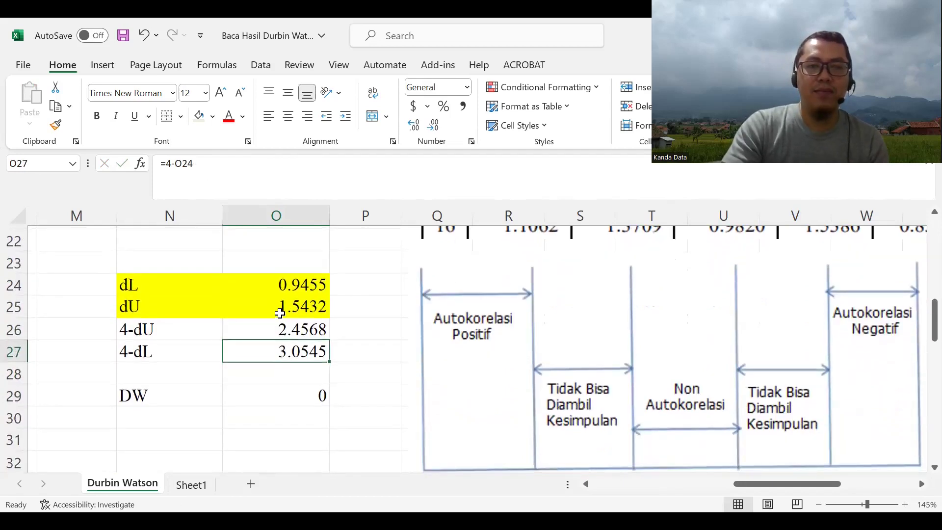
click(281, 294)
click(283, 309)
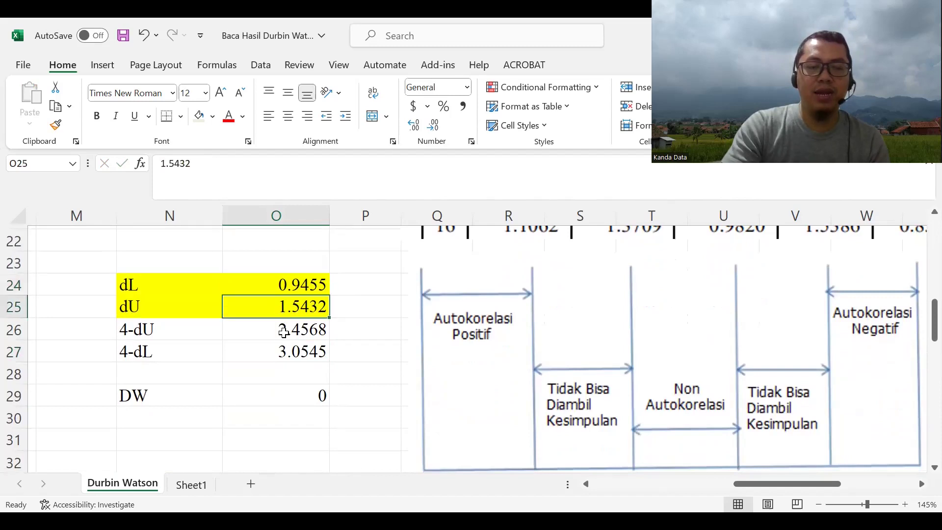
click(286, 349)
scroll(287, 346, down, 1)
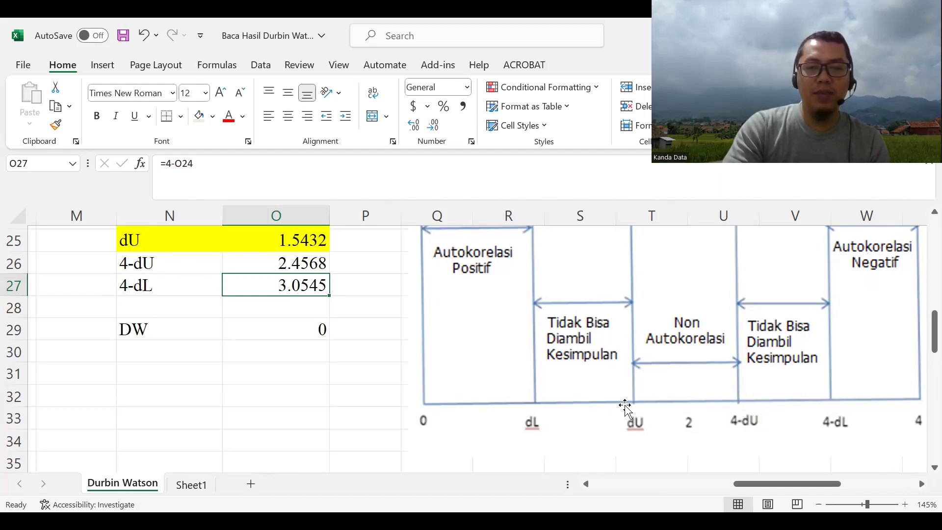
Compare the calculated DW value with the dU and 4-dU limits to find its region in the autocorrelation diagram
scroll(374, 320, up, 3)
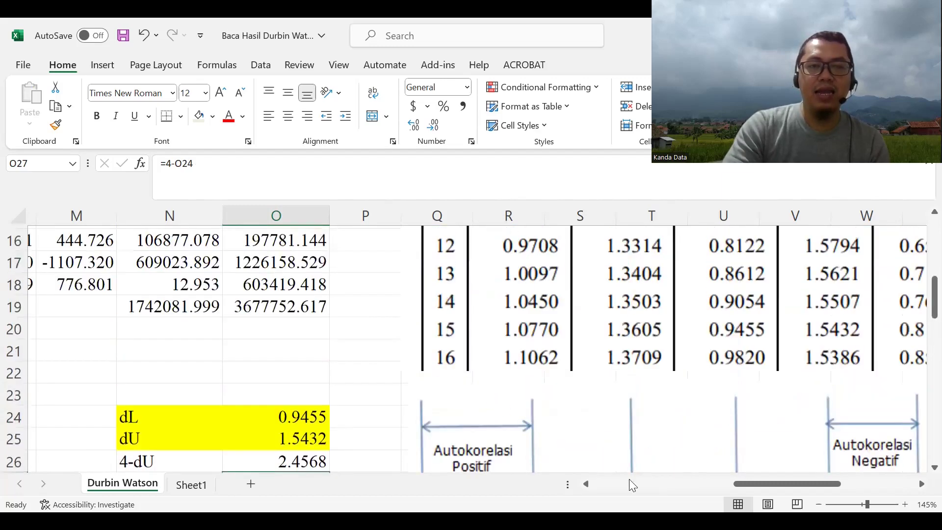
mouse_move(741, 484)
mouse_down()
mouse_move(646, 487)
mouse_move(751, 484)
mouse_up()
scroll(614, 405, up, 3)
scroll(682, 458, down, 1)
scroll(681, 458, down, 2)
scroll(659, 433, down, 3)
scroll(759, 456, down, 2)
scroll(664, 410, up, 1)
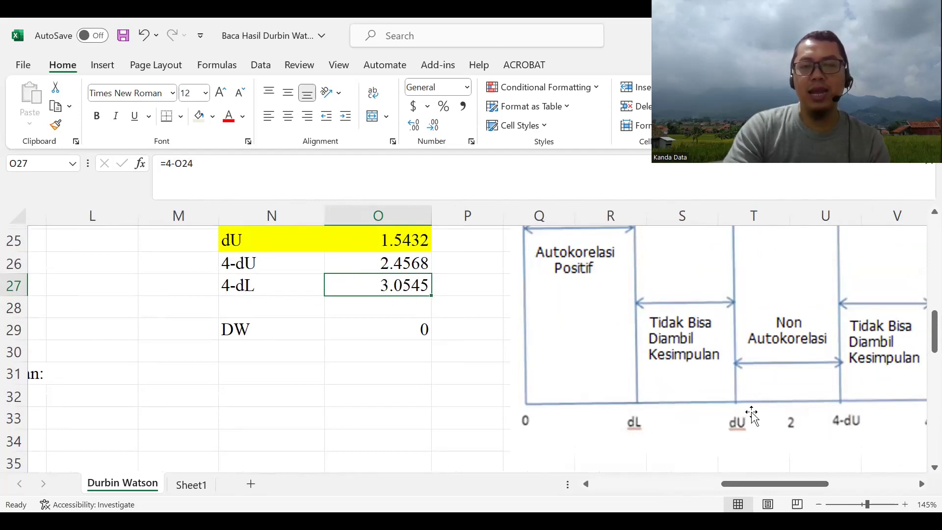
drag(756, 481, 770, 480)
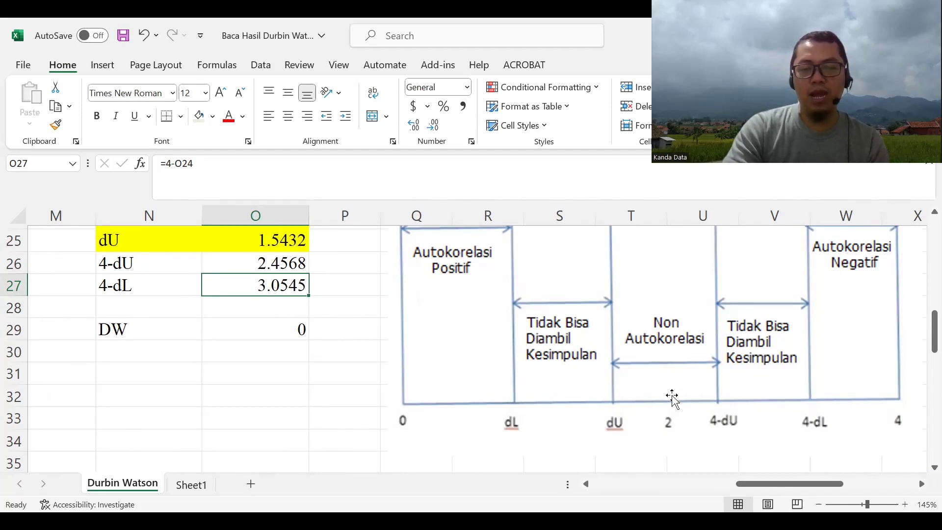
scroll(672, 396, up, 1)
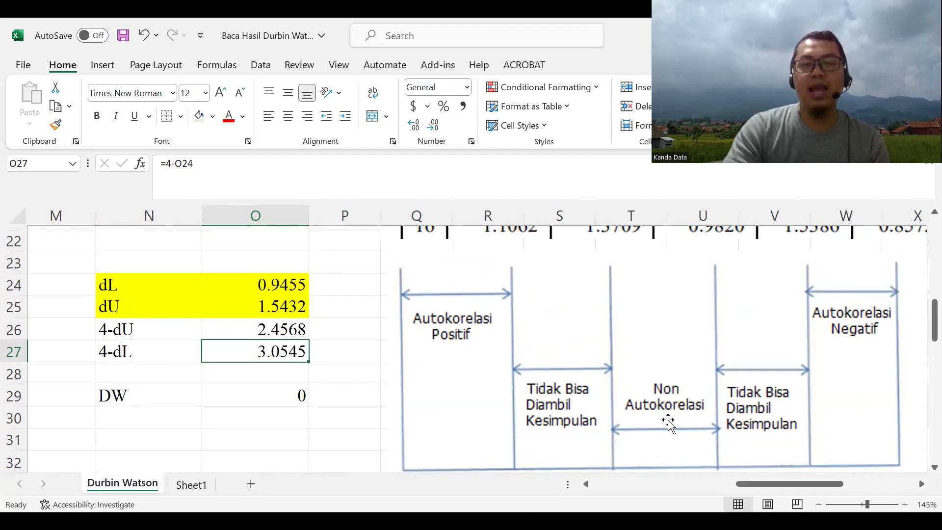
scroll(662, 400, up, 1)
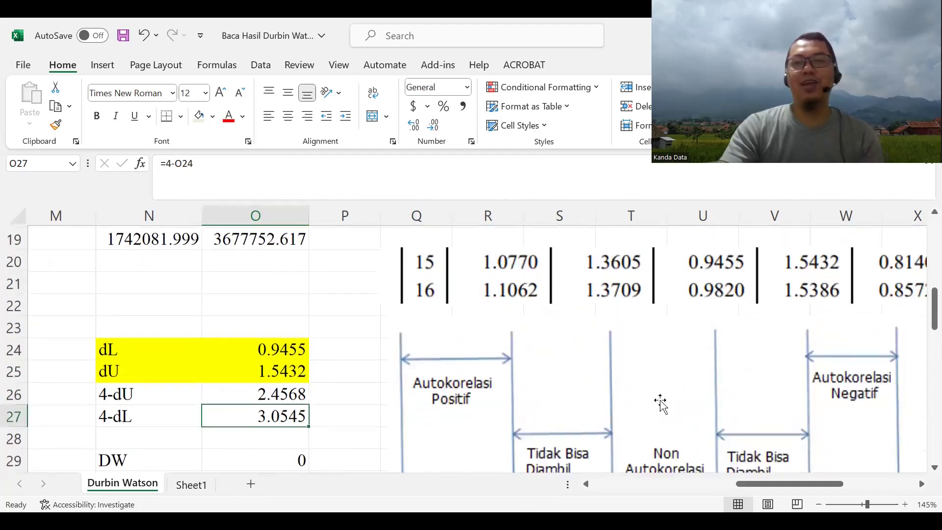
Return to the beginning of the Durbin Watson sheet to view the observation data and the DW result
scroll(660, 402, up, 4)
scroll(658, 400, up, 2)
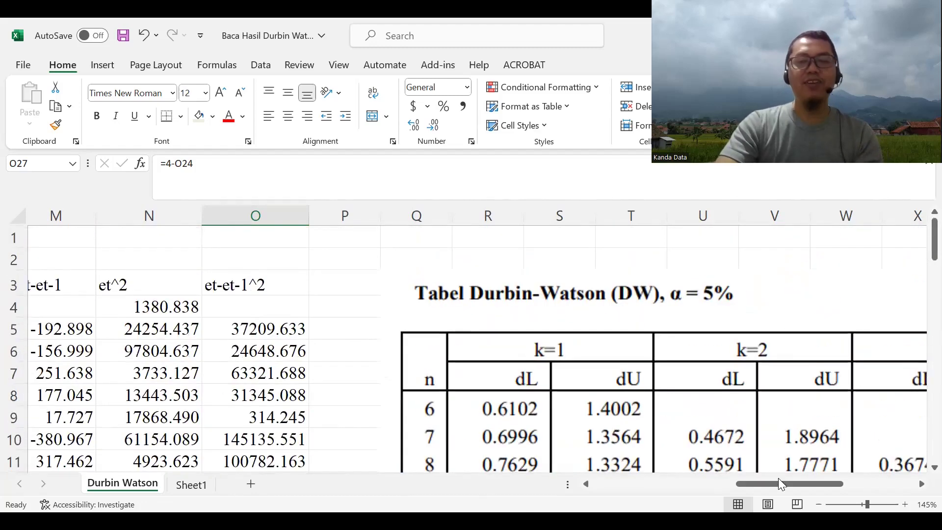
drag(778, 483, 613, 488)
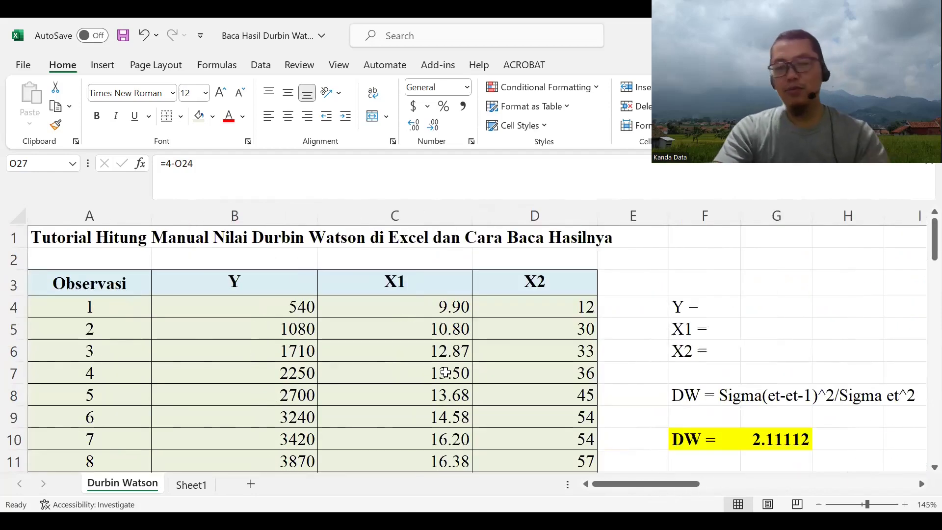